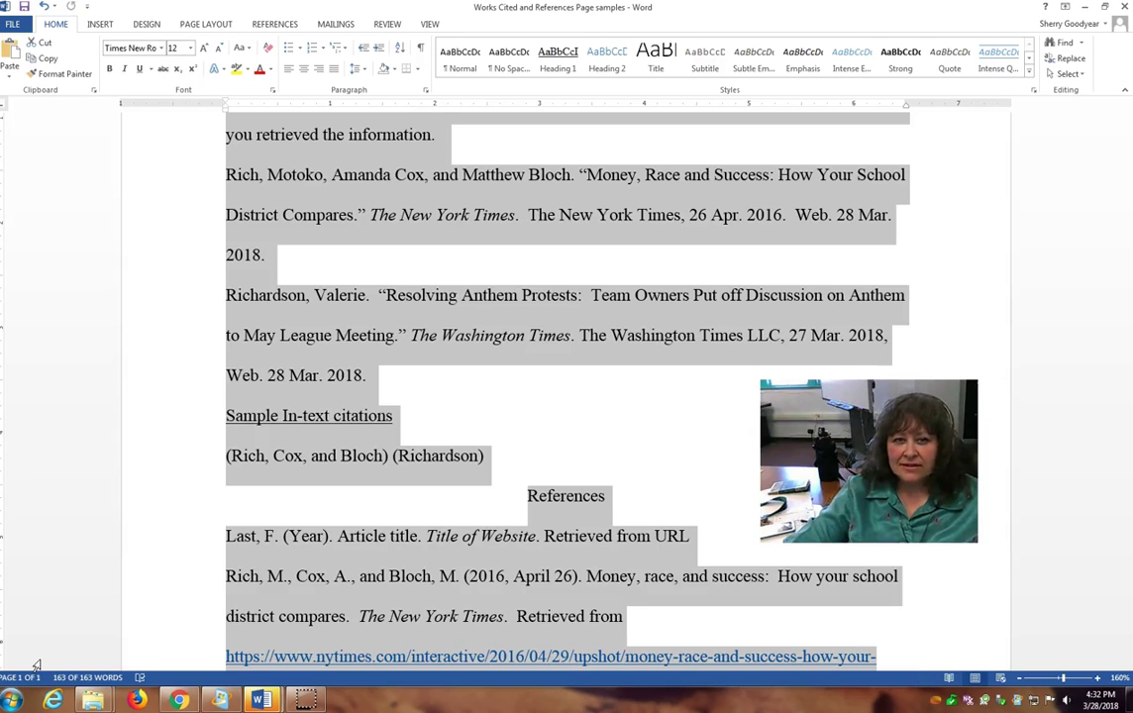
# Step: Format the three entries under the Works Cited title with a 0.5" Hanging special indent in the paragraph settings
pyautogui.scroll(1, 324, 581)
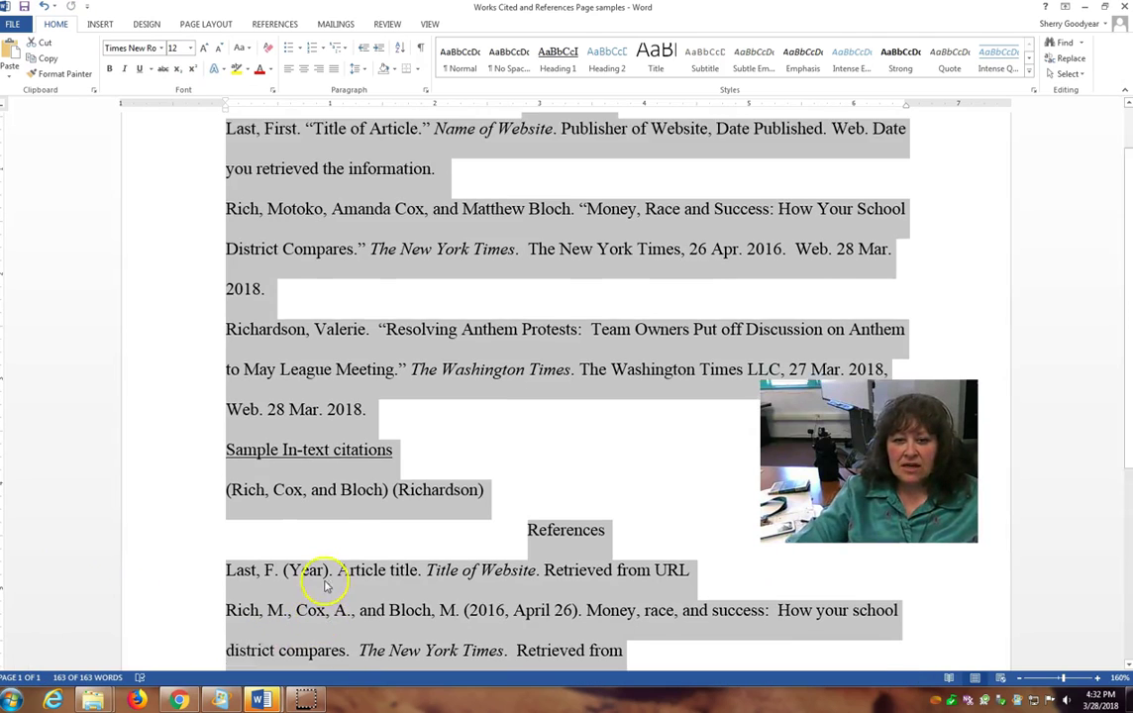
pyautogui.scroll(1, 330, 586)
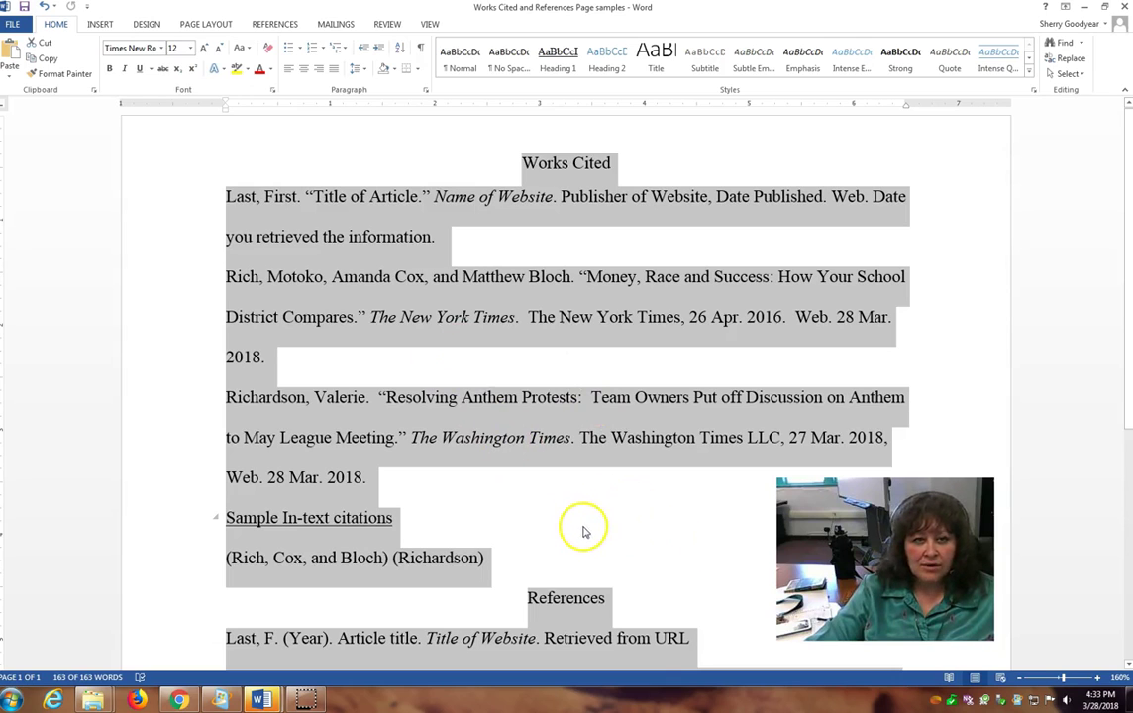
pyautogui.click(624, 493)
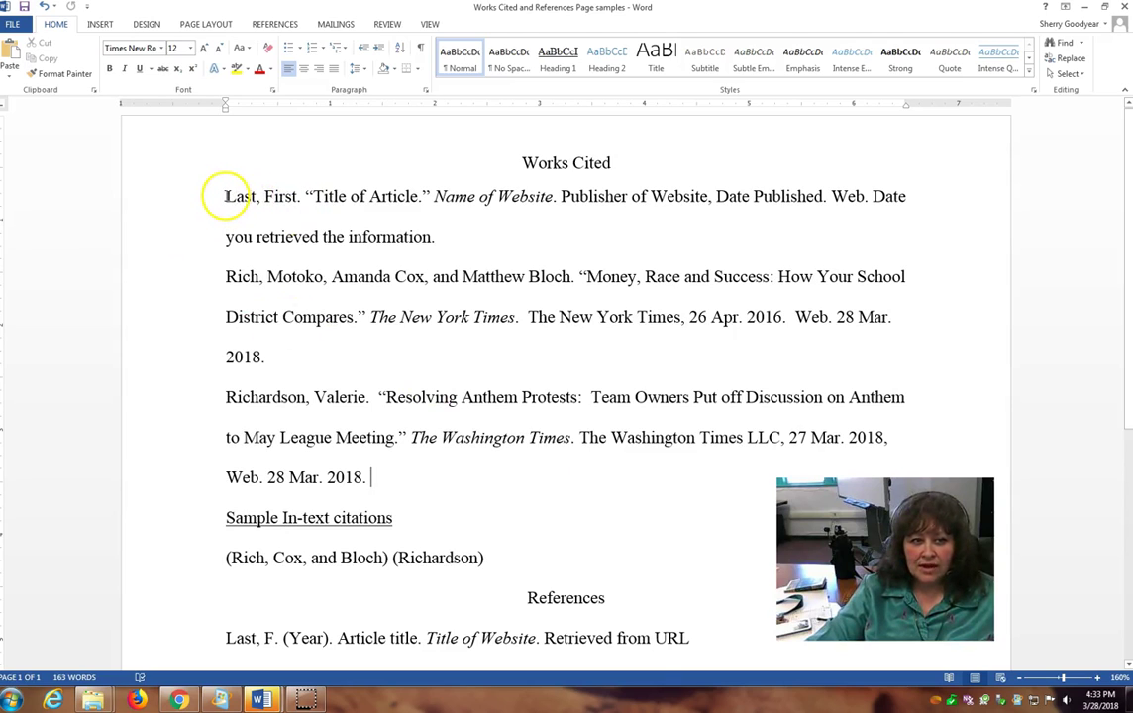
pyautogui.moveTo(225, 196); pyautogui.dragTo(525, 495)
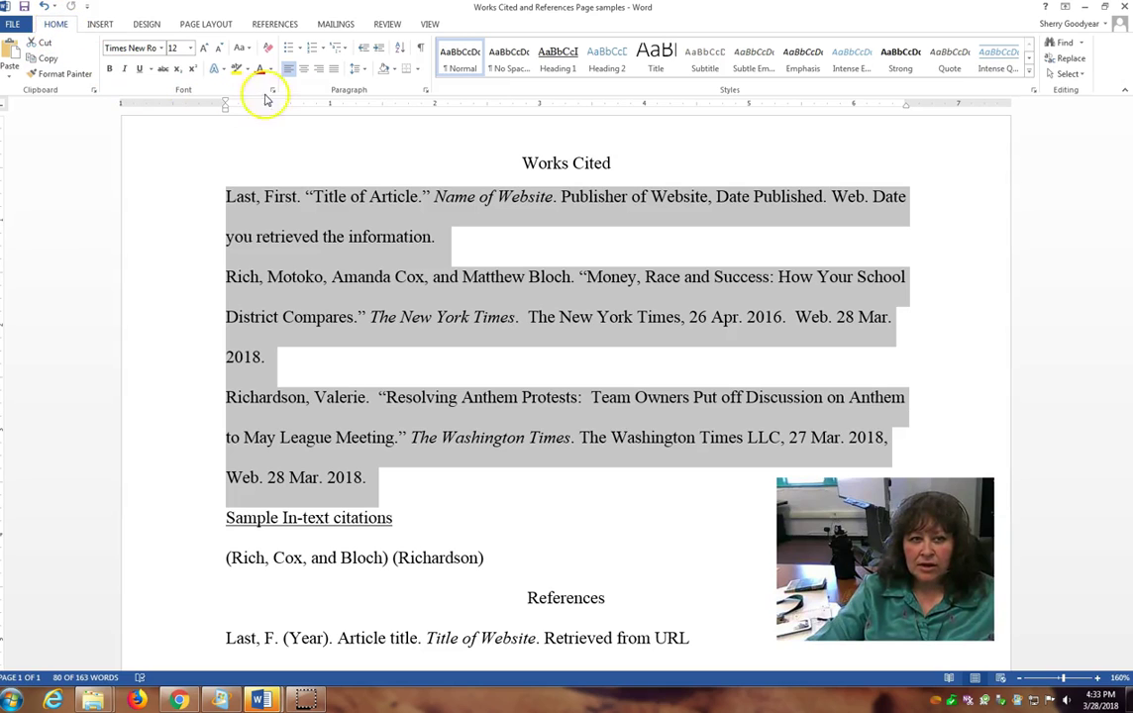
pyautogui.click(426, 91)
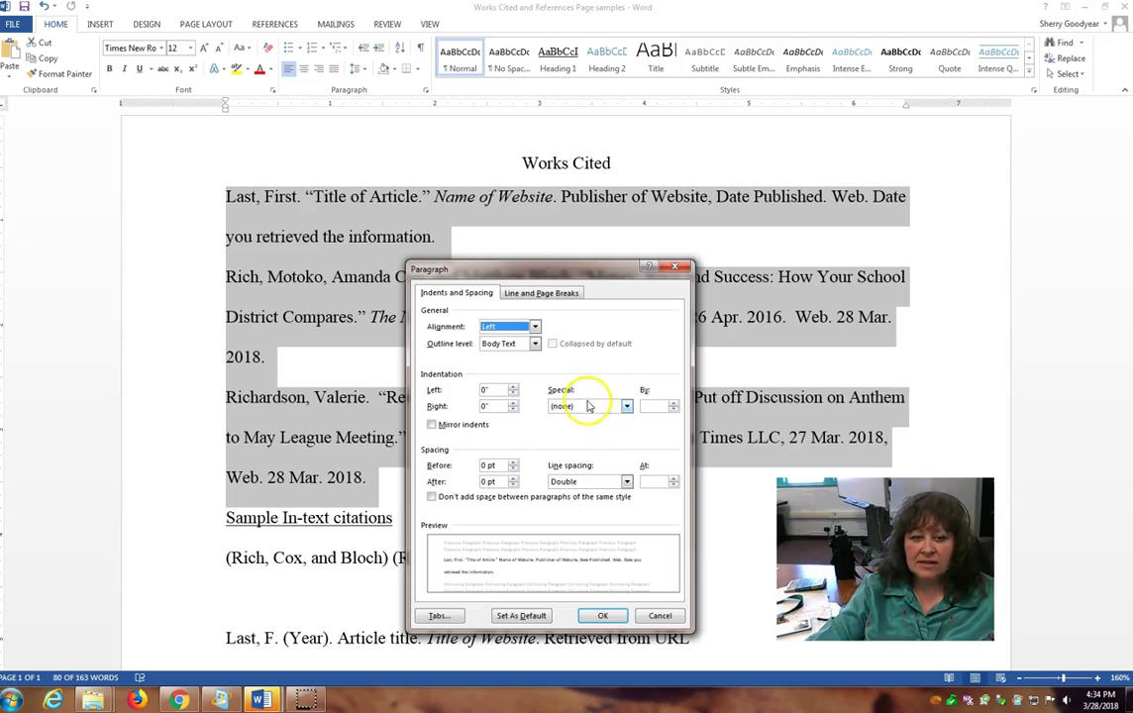
pyautogui.click(626, 407)
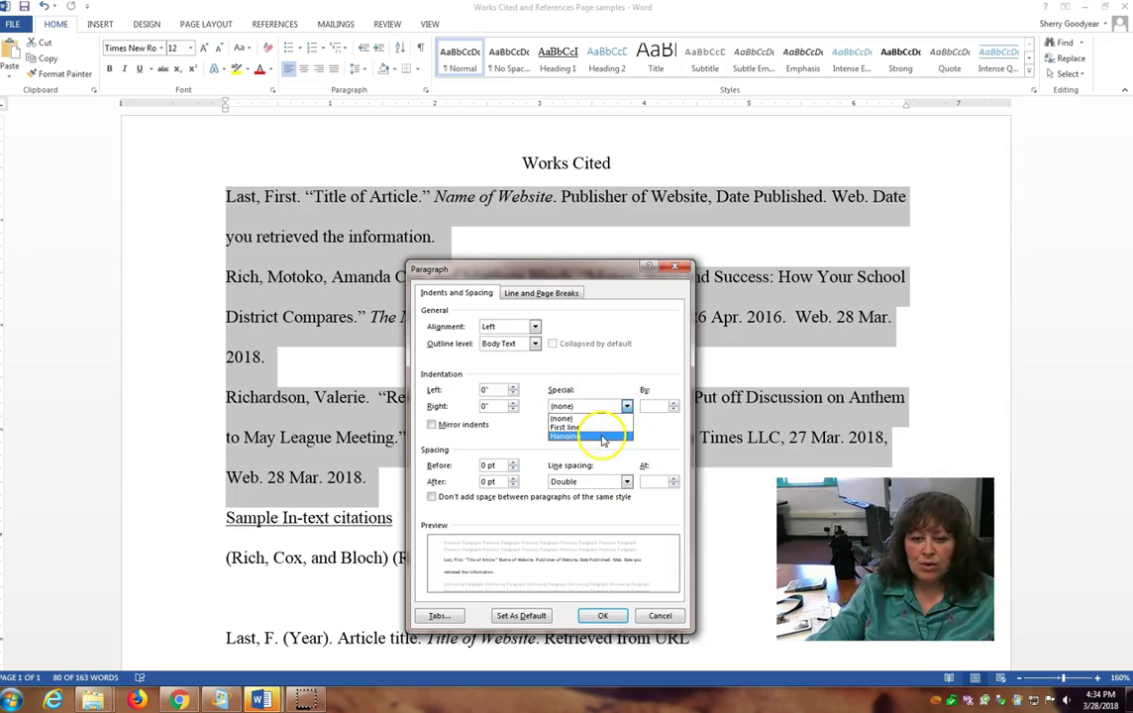
pyautogui.click(602, 437)
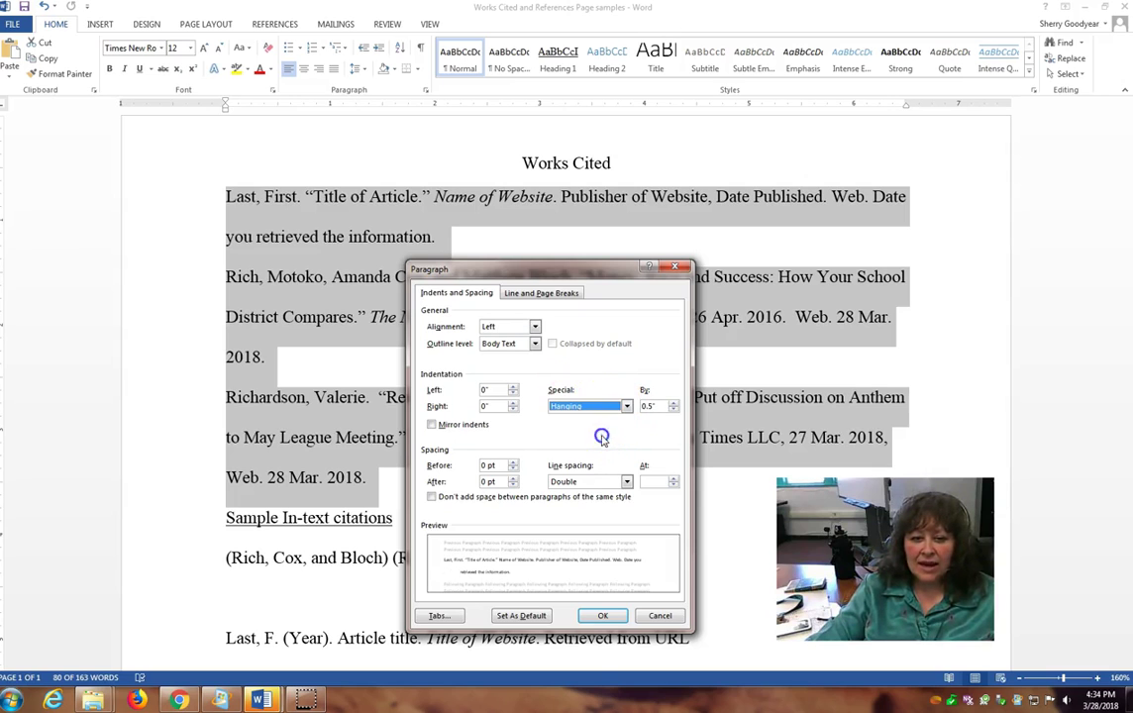
pyautogui.click(603, 616)
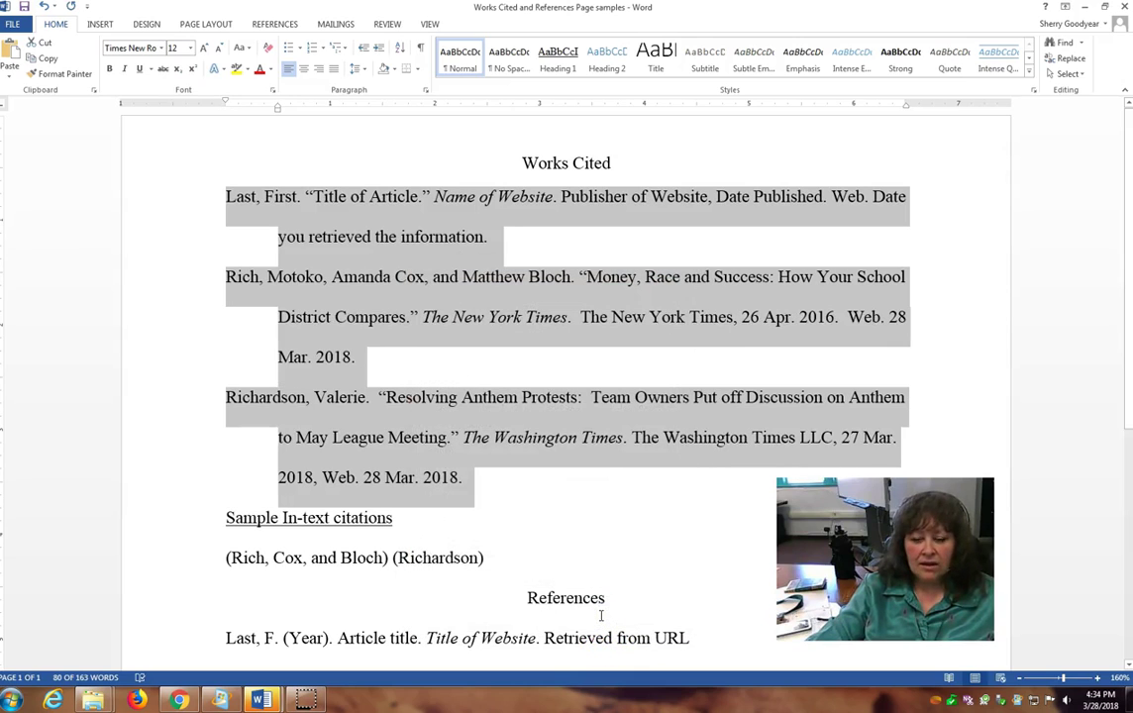
# Step: Undo the paragraph indent and give the Works Cited entries a 0.5" hanging indent on the ruler instead
pyautogui.click(44, 7)
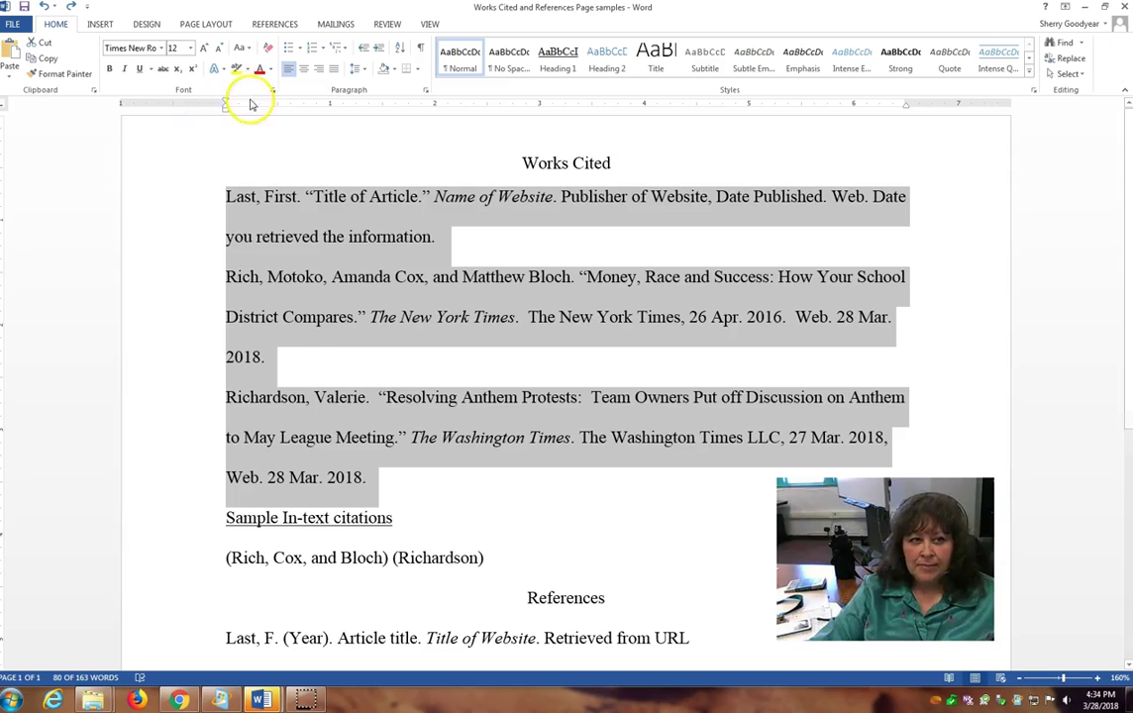
pyautogui.moveTo(225, 106); pyautogui.dragTo(277, 114)
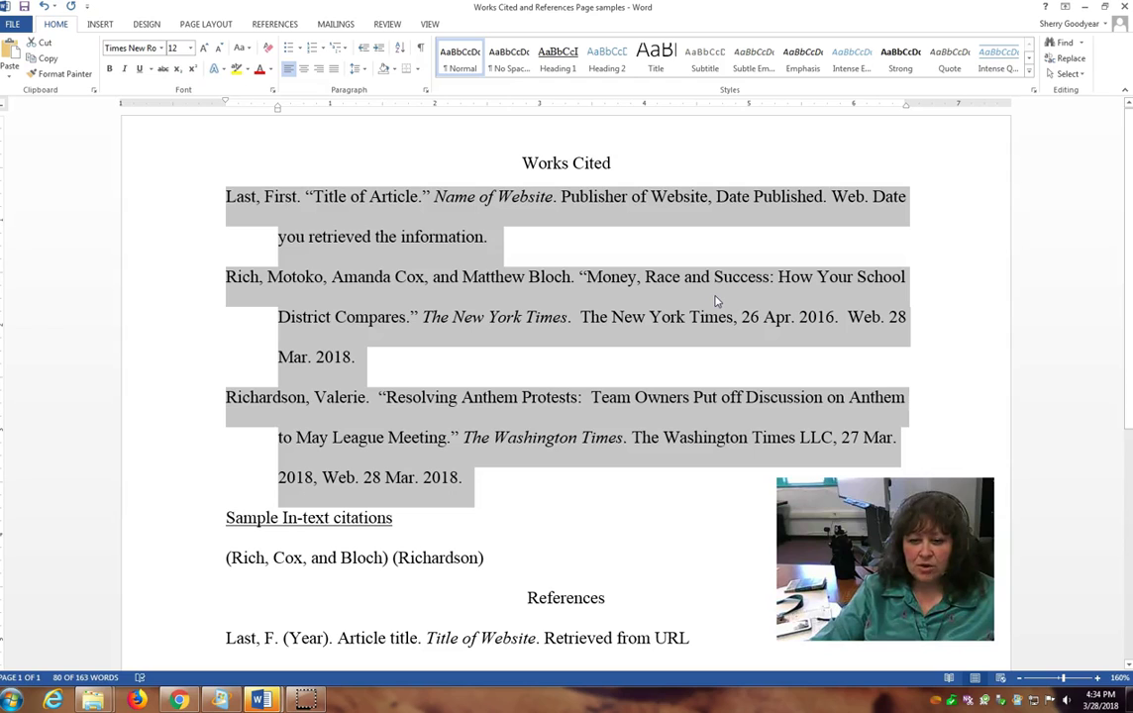
pyautogui.click(620, 519)
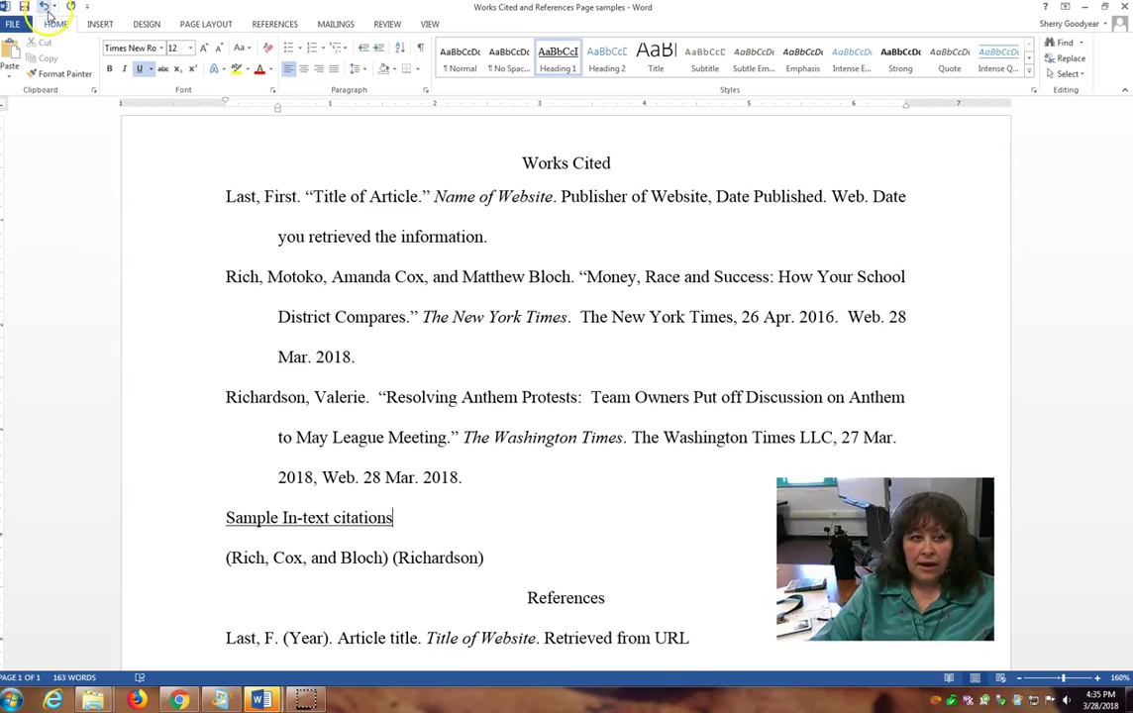
# Step: Give all the entries under the References title a 0.5" hanging indent on the ruler
pyautogui.scroll(-3, 478, 261)
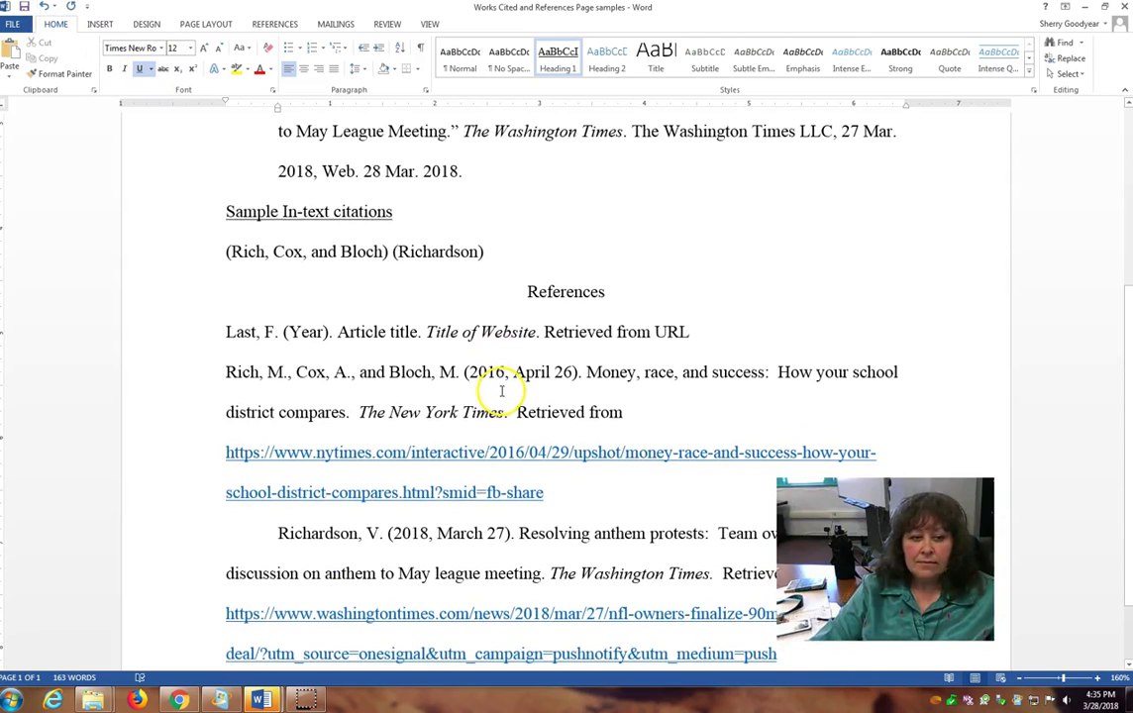
pyautogui.scroll(-1, 501, 391)
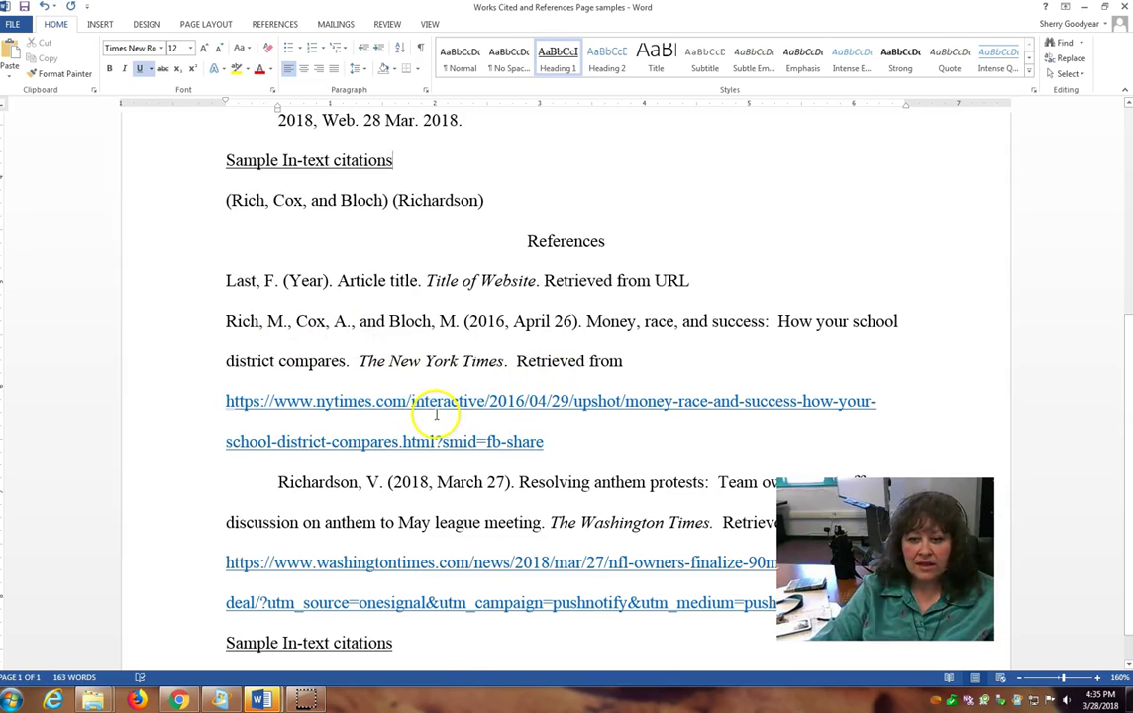
pyautogui.moveTo(222, 280); pyautogui.dragTo(689, 598)
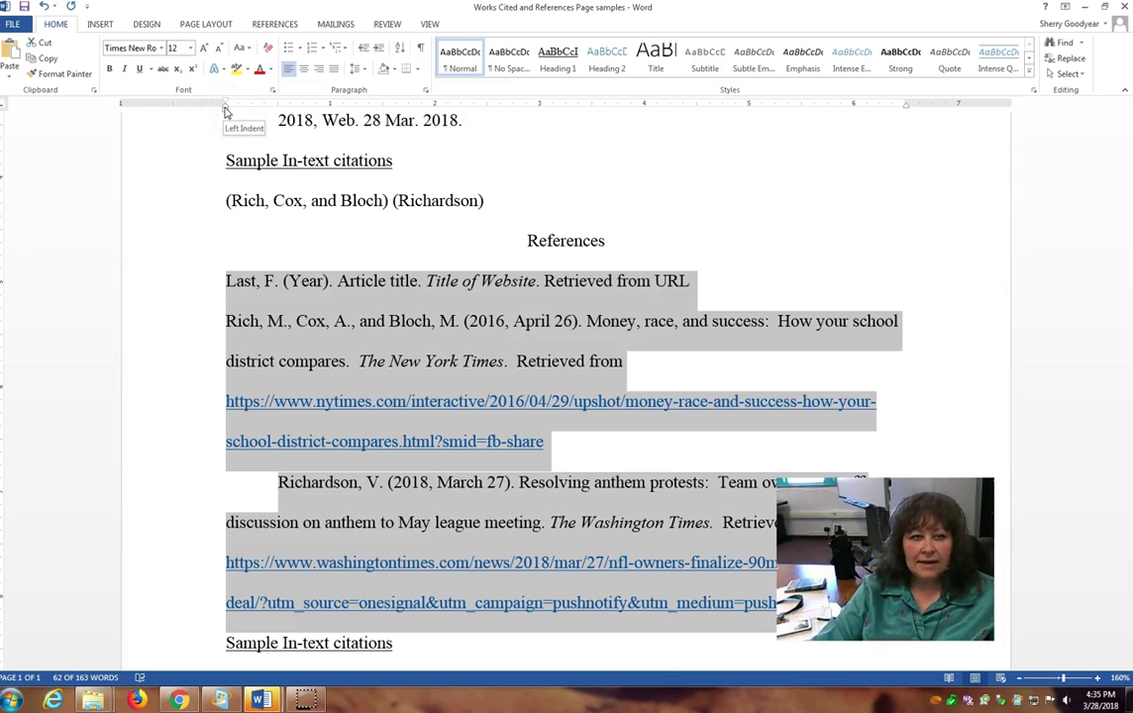
pyautogui.moveTo(228, 111); pyautogui.dragTo(278, 110)
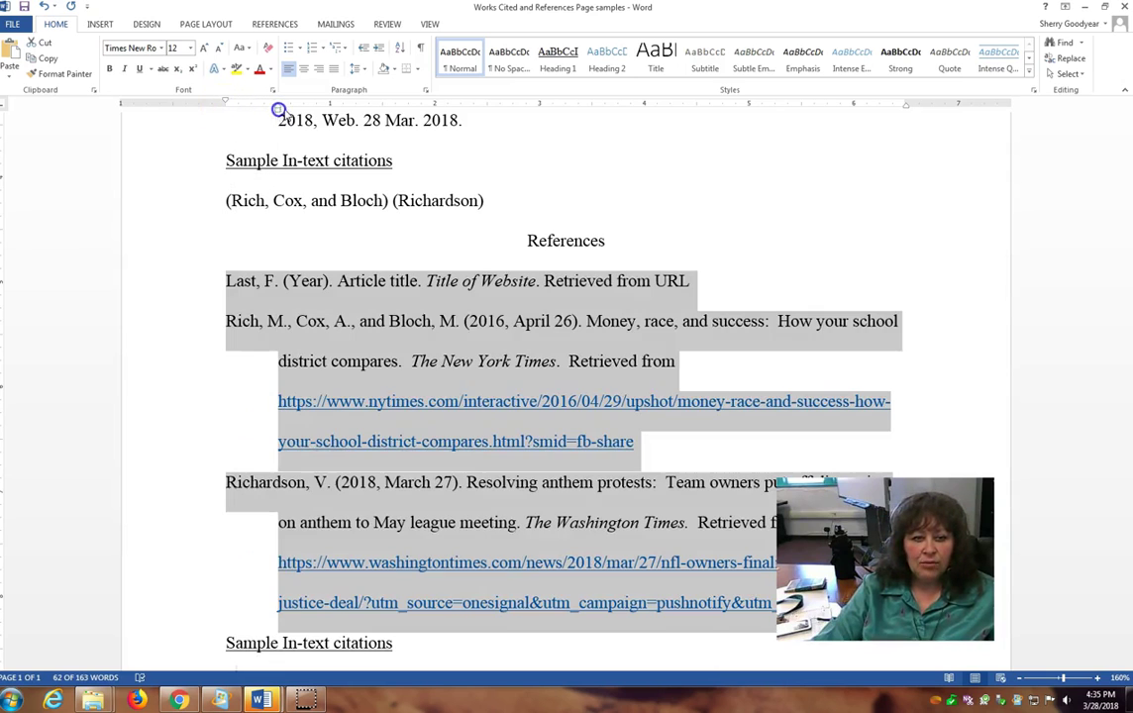
# Step: Undo the ruler indent on the References entries and apply the Hanging special indent through the paragraph settings
pyautogui.click(44, 6)
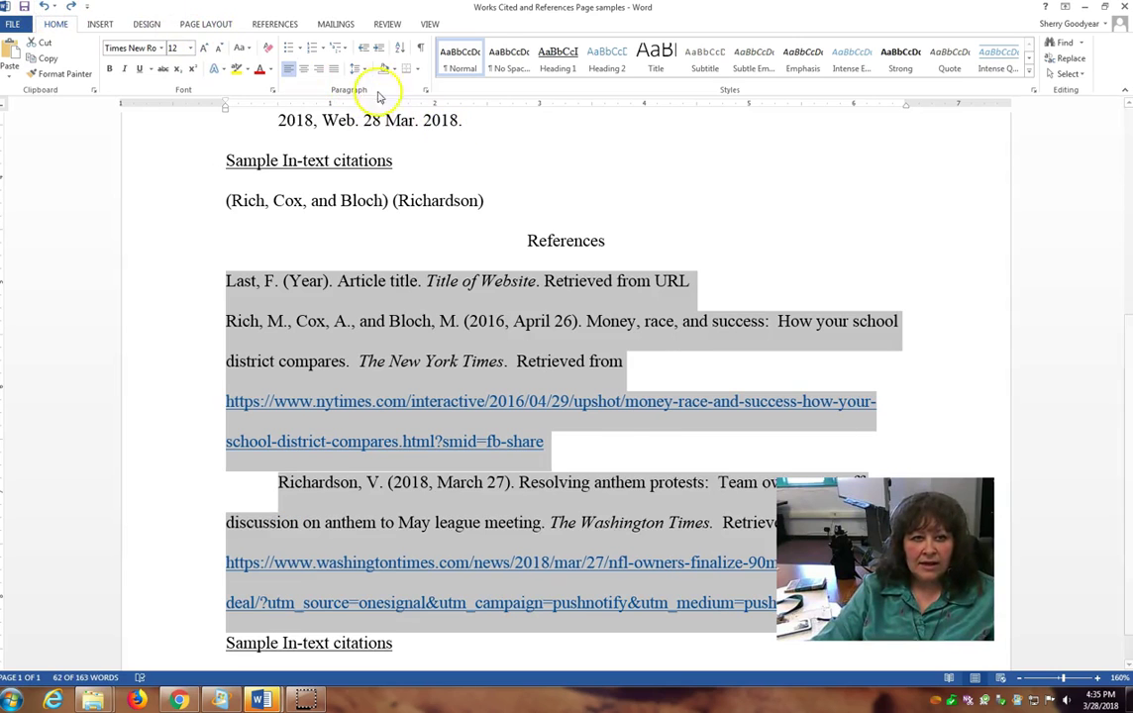
pyautogui.click(426, 90)
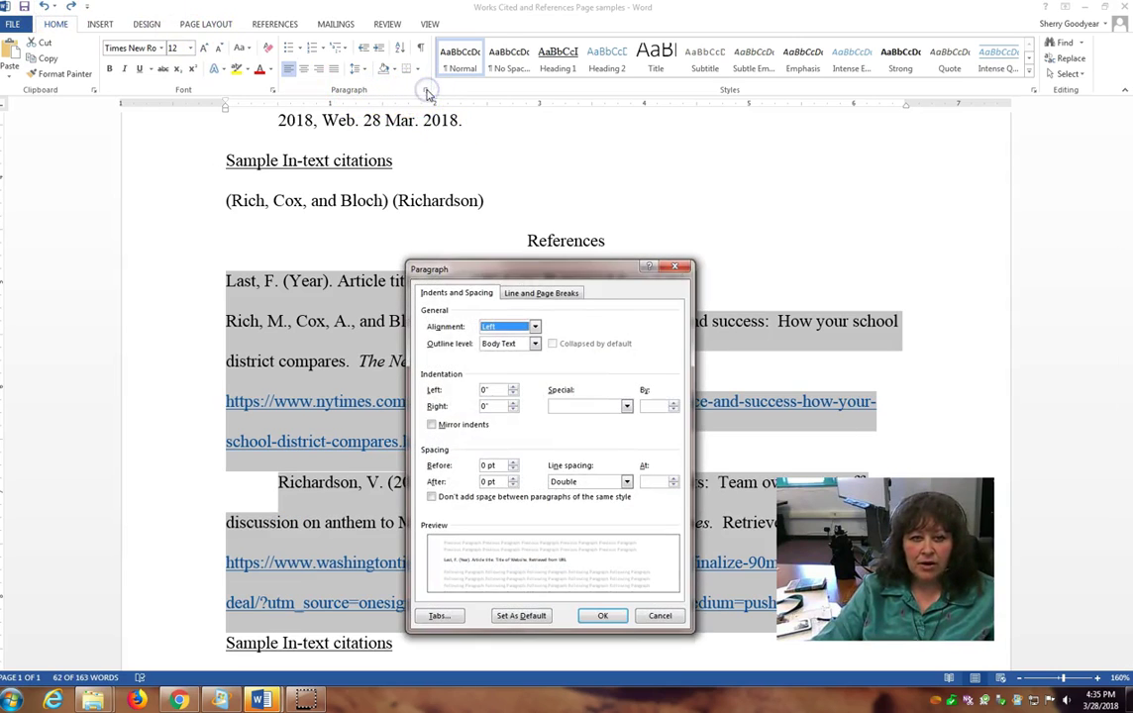
pyautogui.click(626, 406)
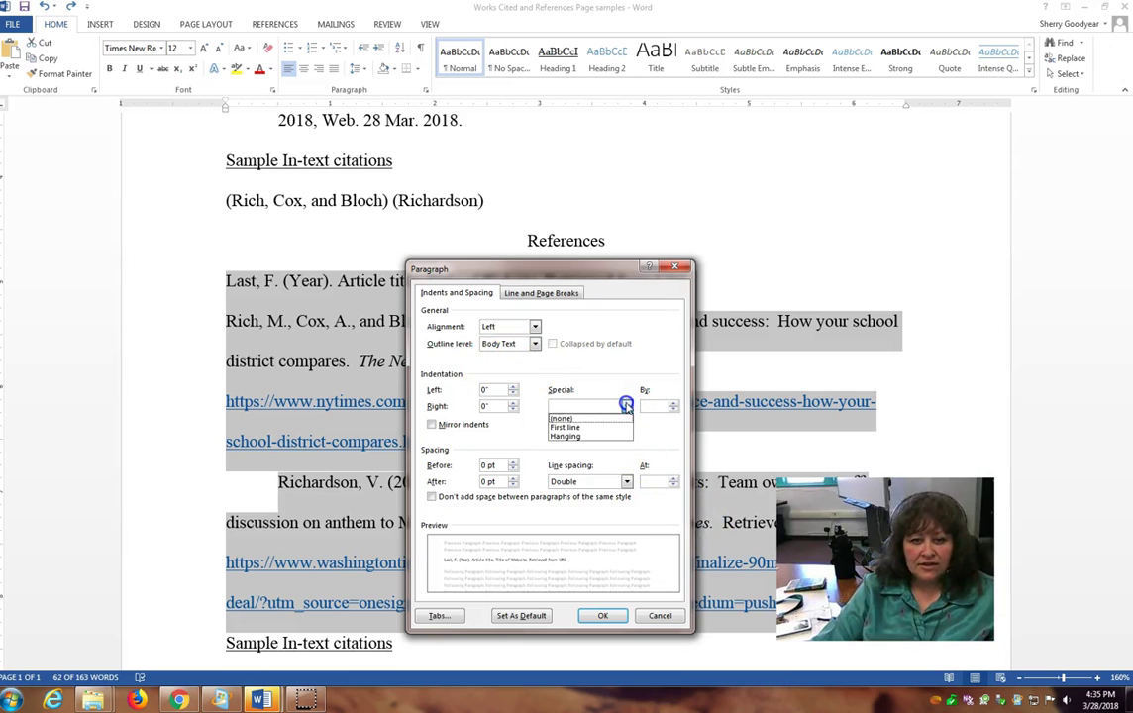
pyautogui.click(607, 436)
pyautogui.click(606, 615)
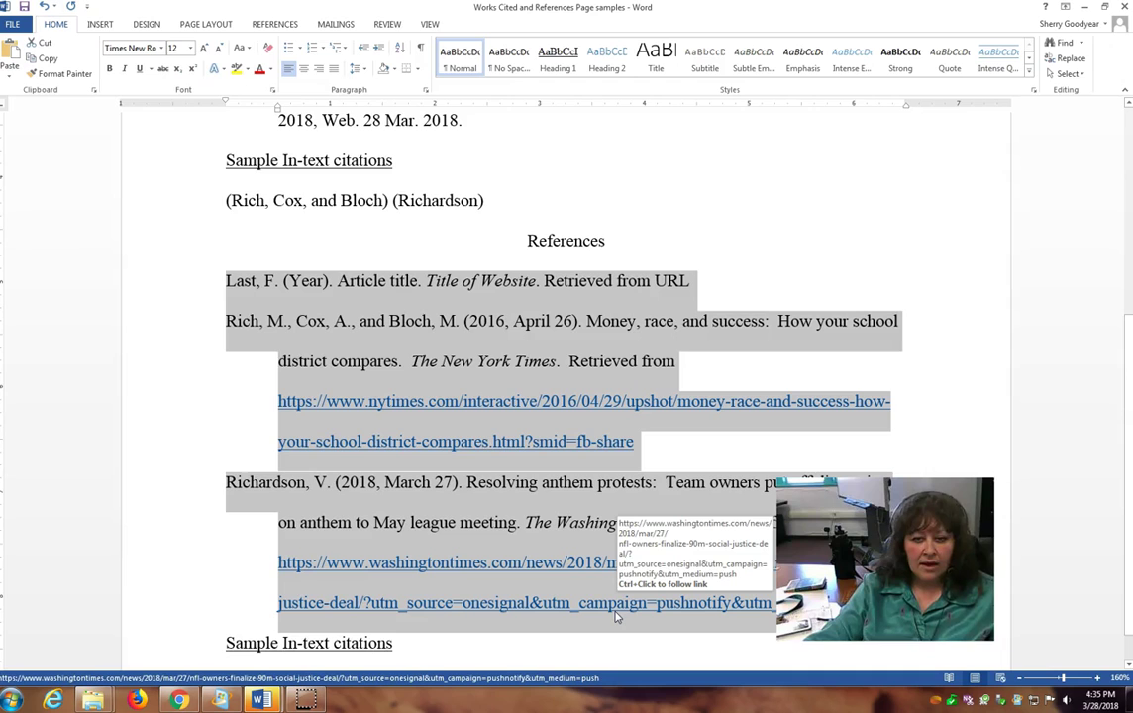
# Step: Undo the hanging indents on the References and Works Cited entries, plus the indent change made before them
pyautogui.click(42, 7)
pyautogui.click(43, 7)
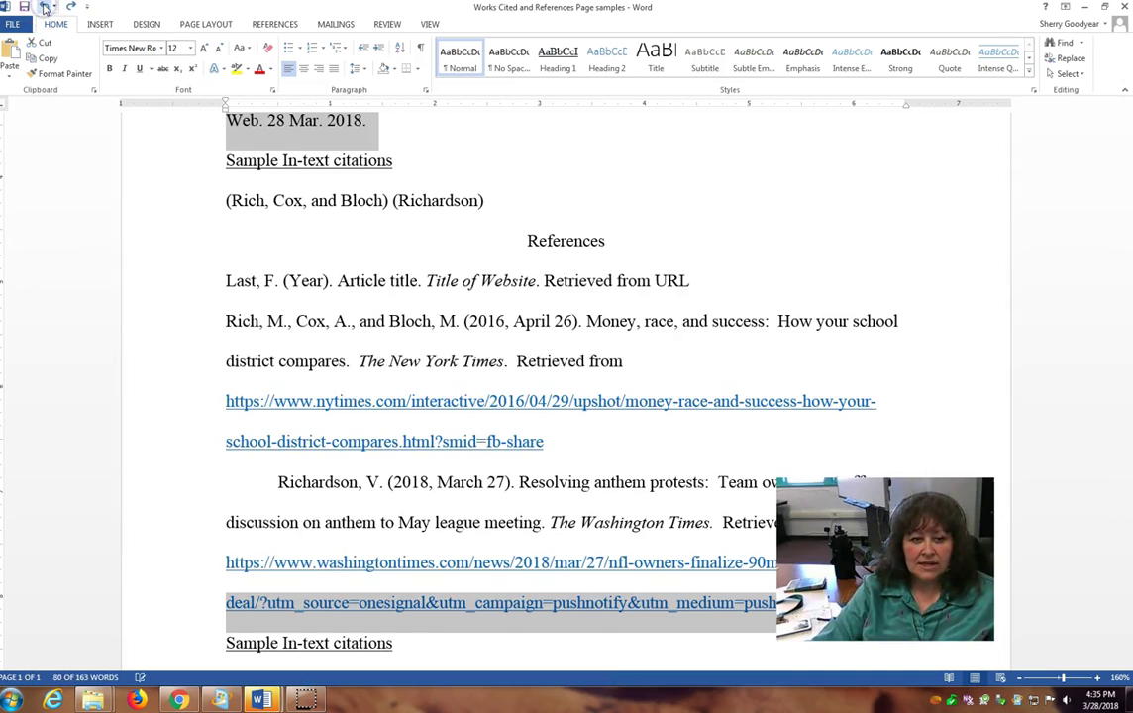
pyautogui.click(43, 6)
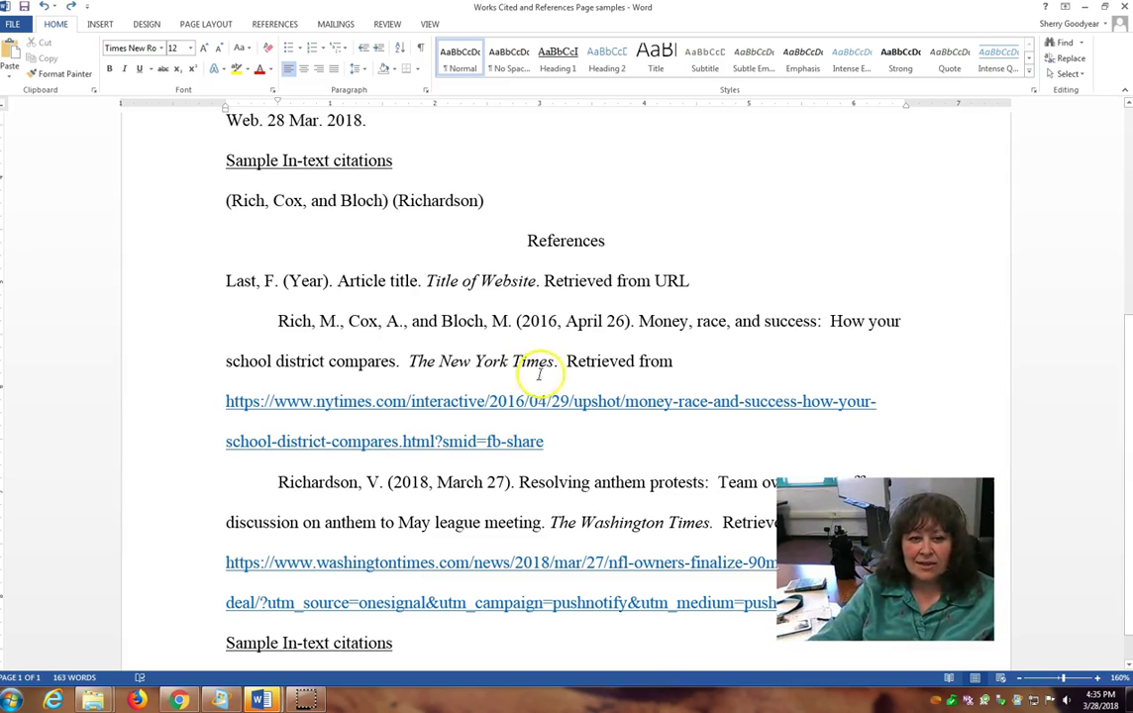
# Step: Apply a 0.5" Hanging special indent to all text from the first Works Cited entry through the last in-text citations
pyautogui.scroll(6, 489, 430)
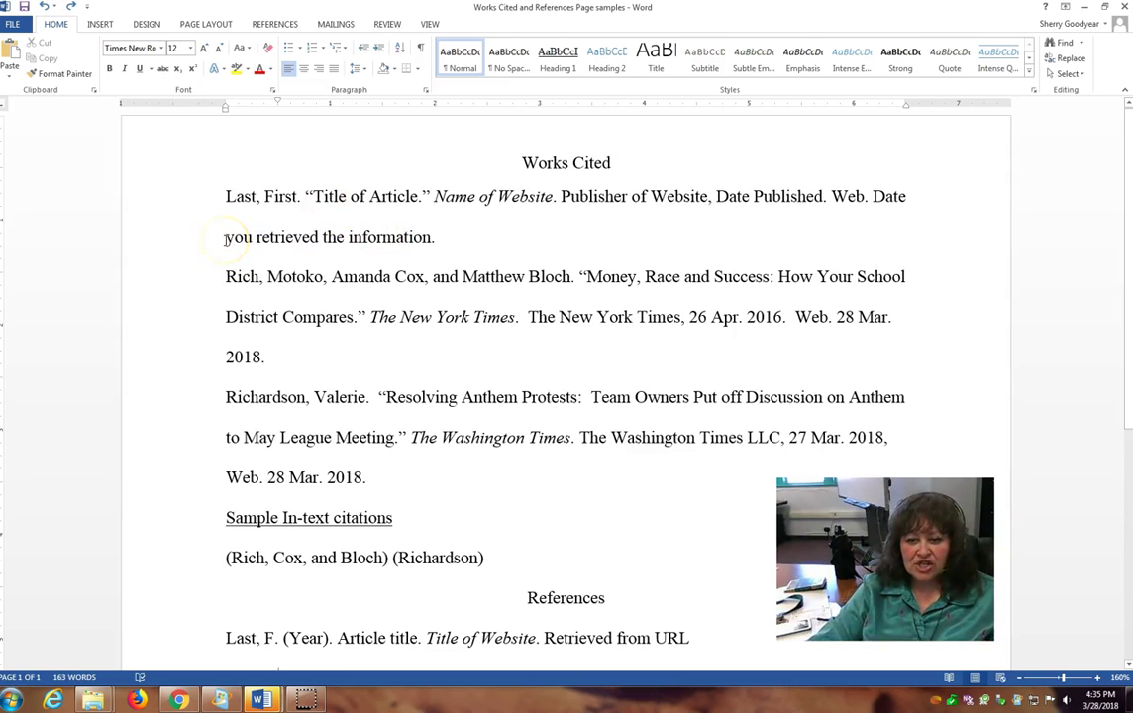
pyautogui.click(228, 197)
pyautogui.moveTo(244, 199); pyautogui.dragTo(658, 667)
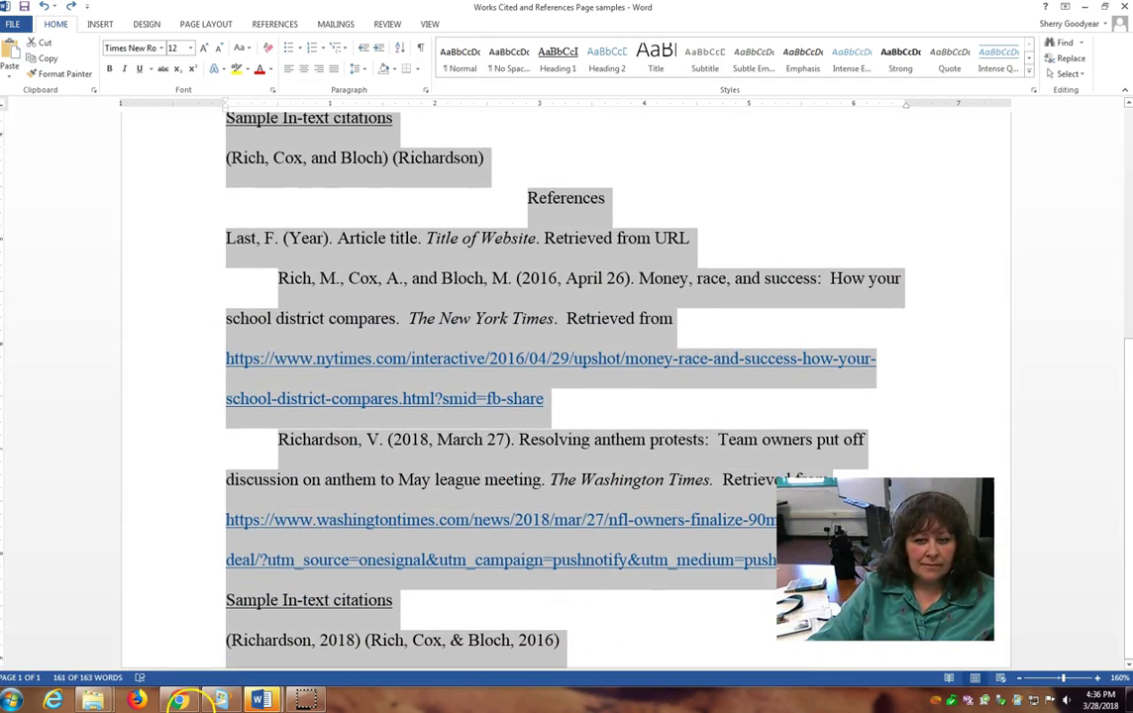
pyautogui.click(311, 683)
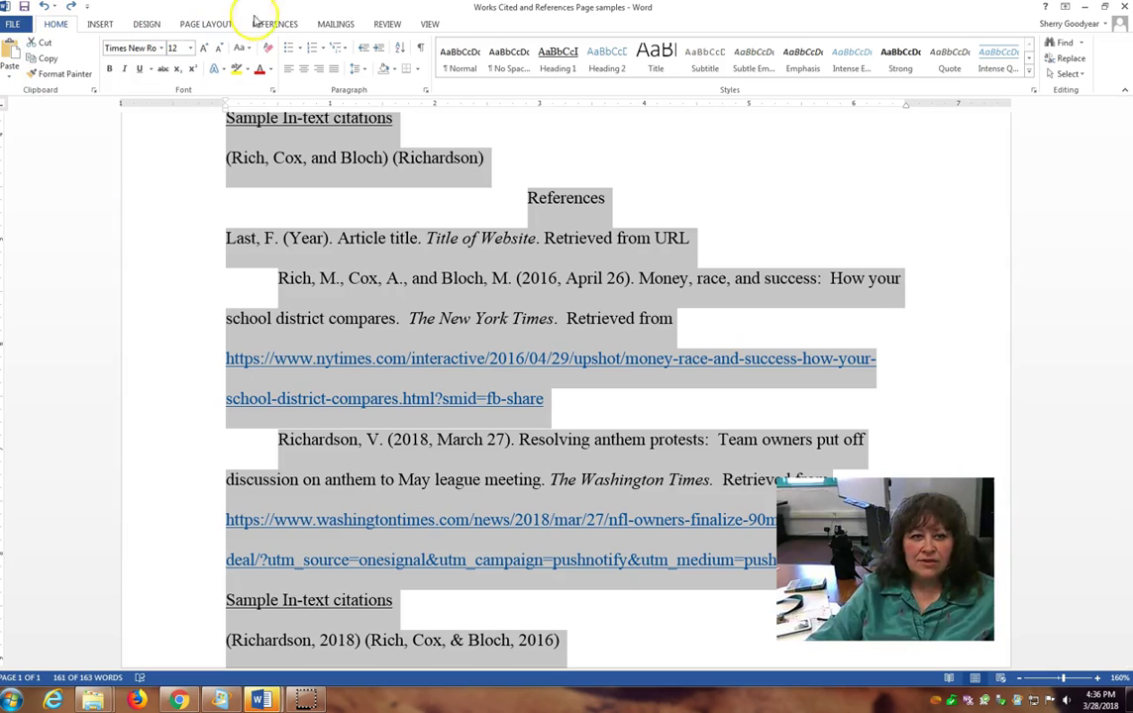
pyautogui.click(426, 90)
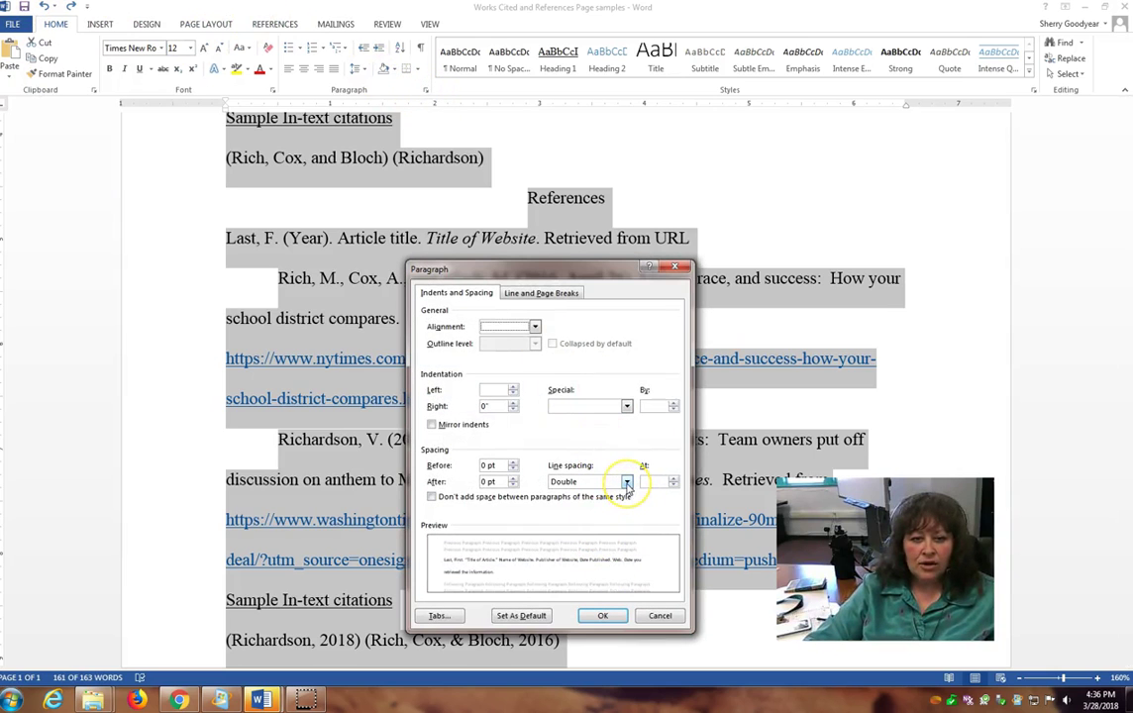
pyautogui.click(627, 406)
pyautogui.click(589, 438)
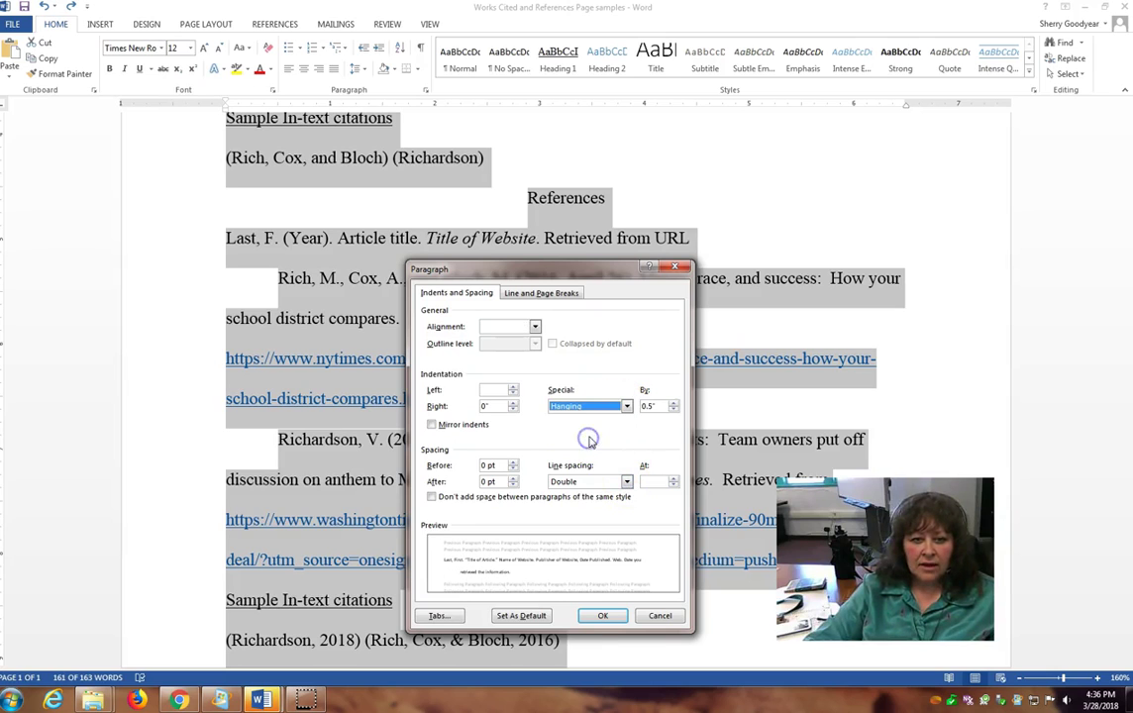
pyautogui.click(600, 615)
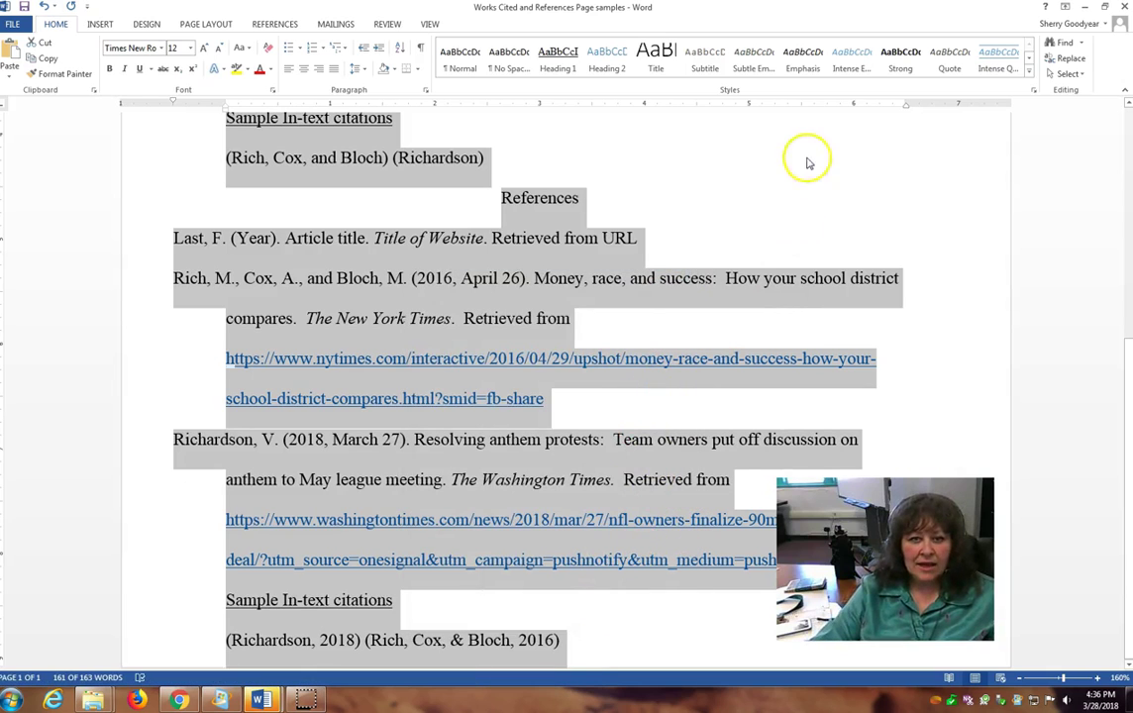
pyautogui.click(812, 192)
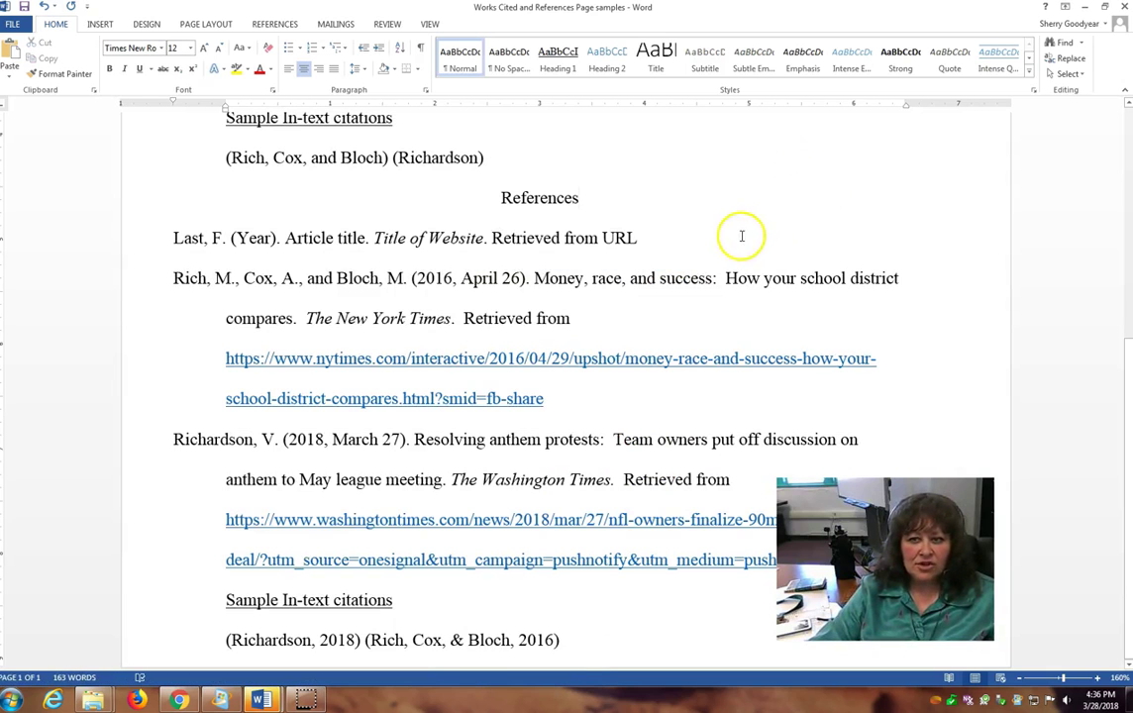
# Step: Remove the indent of the first "Sample In-text citations" heading and join the heading to the citation line above it
pyautogui.scroll(4, 752, 237)
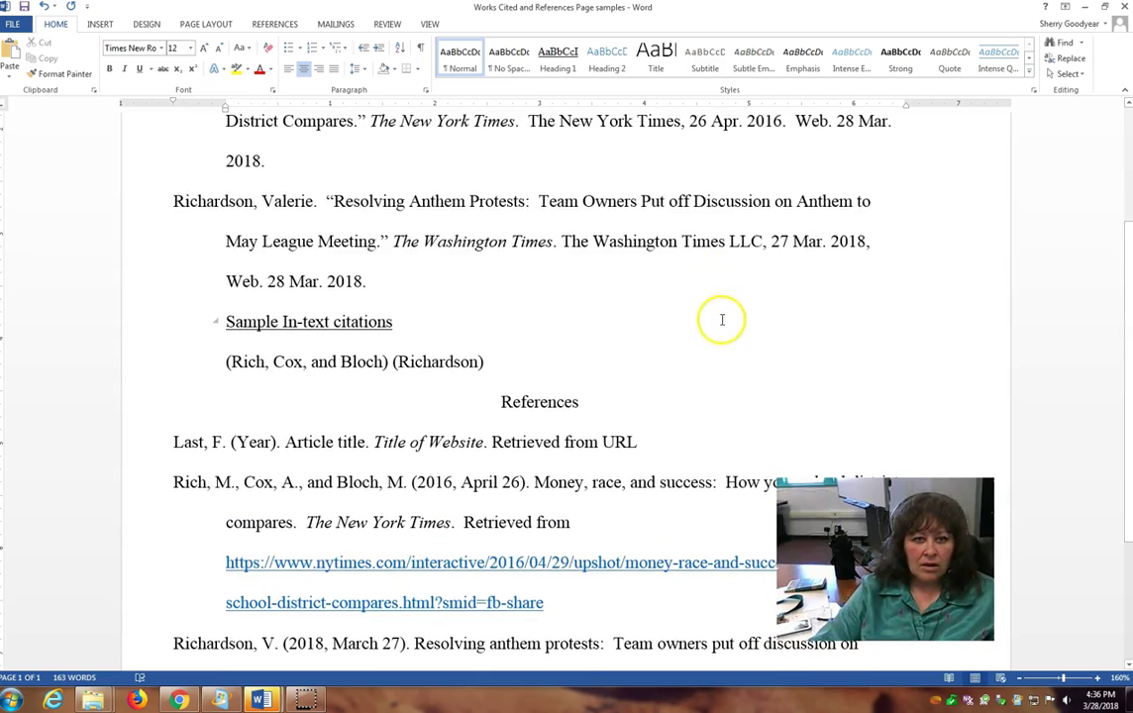
pyautogui.scroll(2, 722, 312)
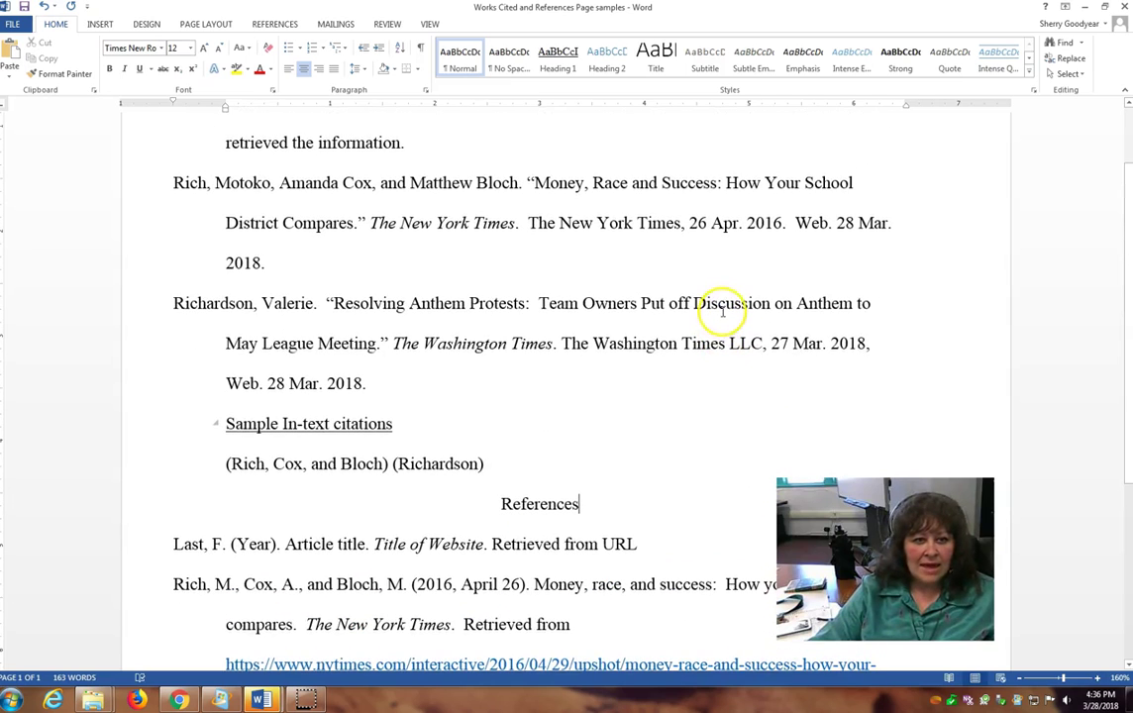
pyautogui.click(226, 424)
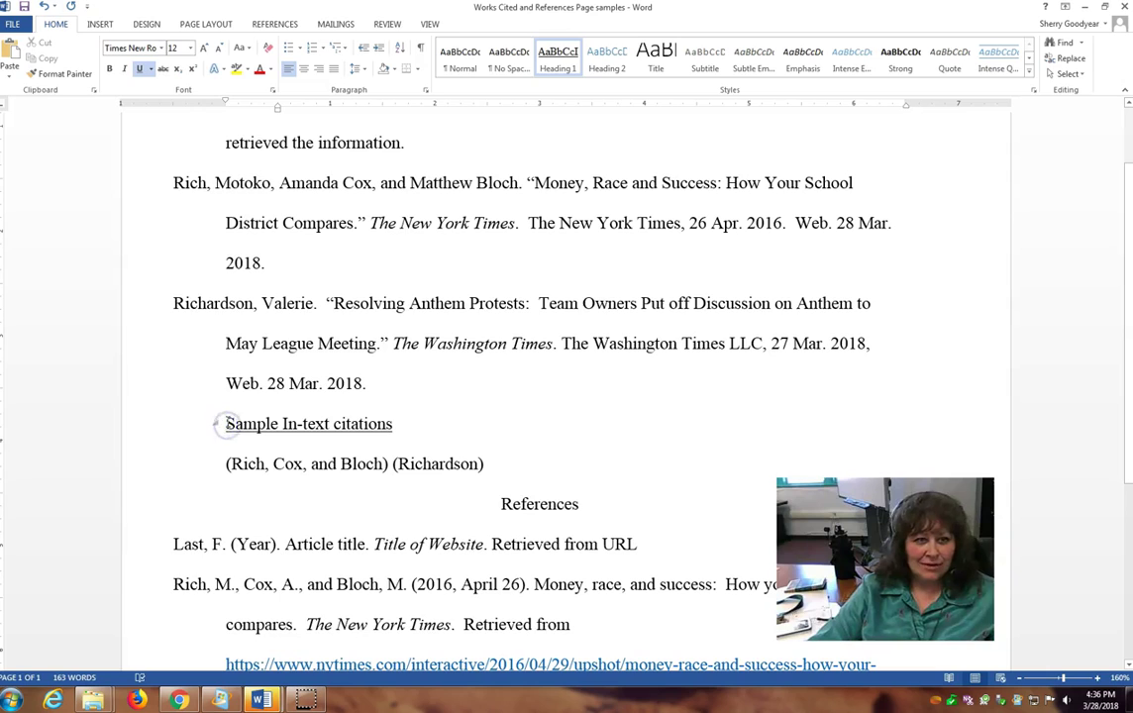
pyautogui.click(230, 398)
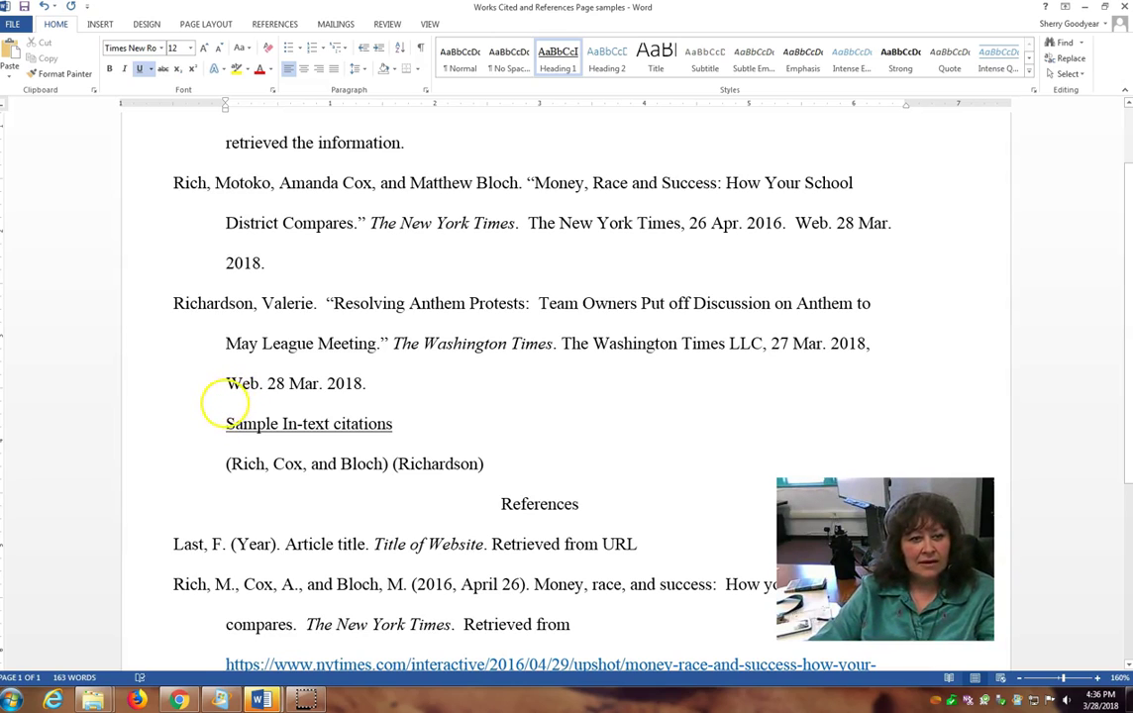
pyautogui.press('BackSpace')
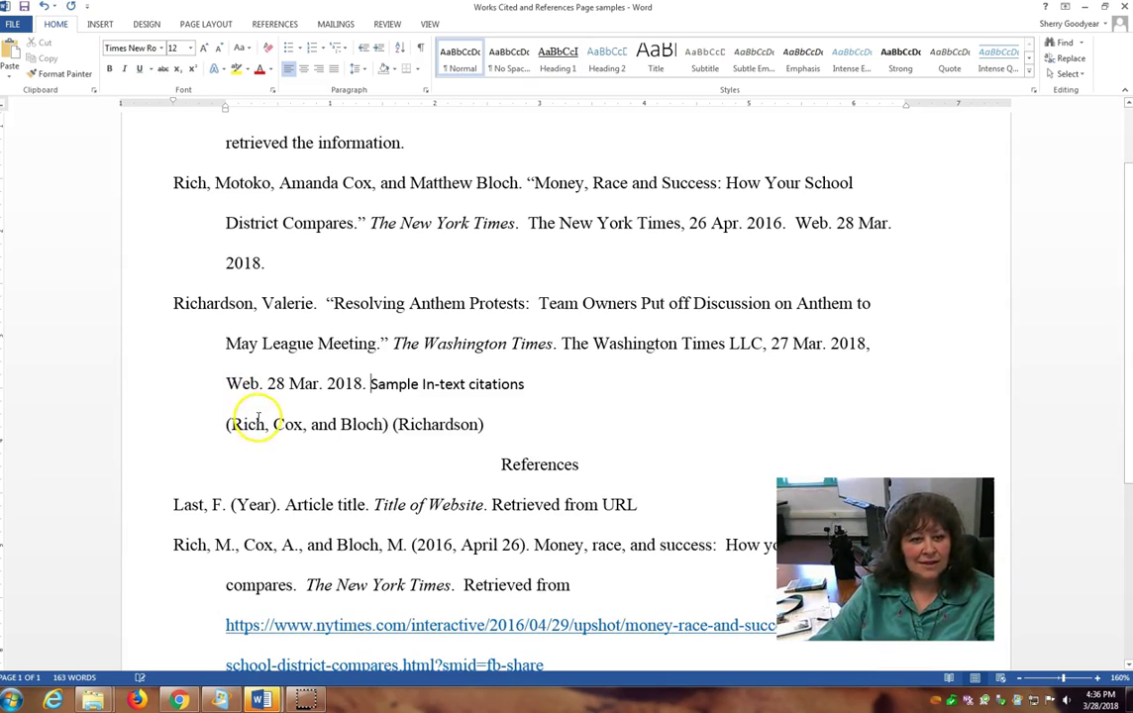
# Step: Undo the edits to the "Sample In-text citations" heading and the hanging indent on the whole text
pyautogui.click(41, 7)
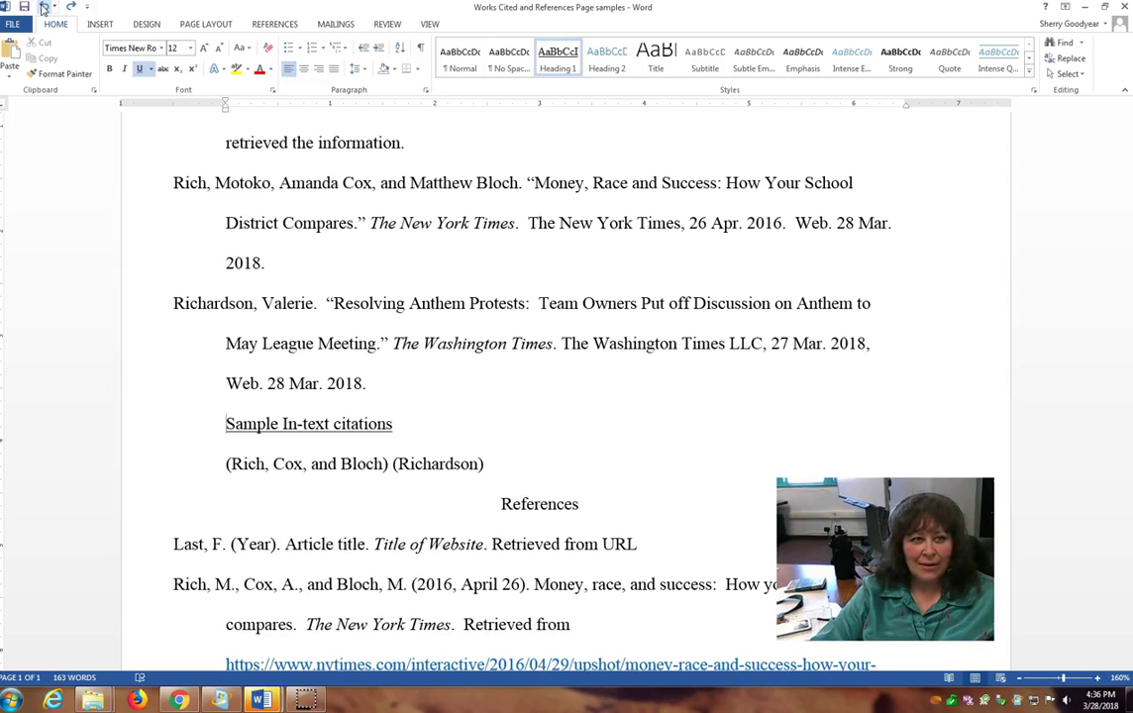
pyautogui.click(43, 7)
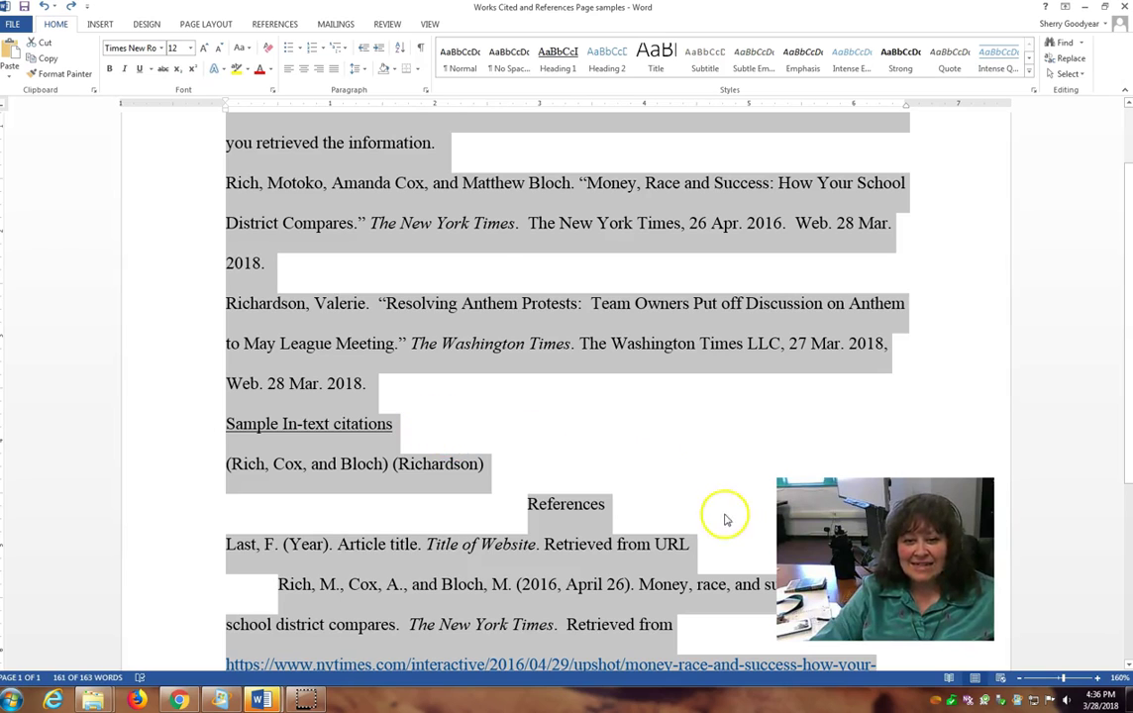
# Step: Apply a 0.5" hanging indent to the three Works Cited entries using the ruler, leaving the in-text citations unselected
pyautogui.click(698, 446)
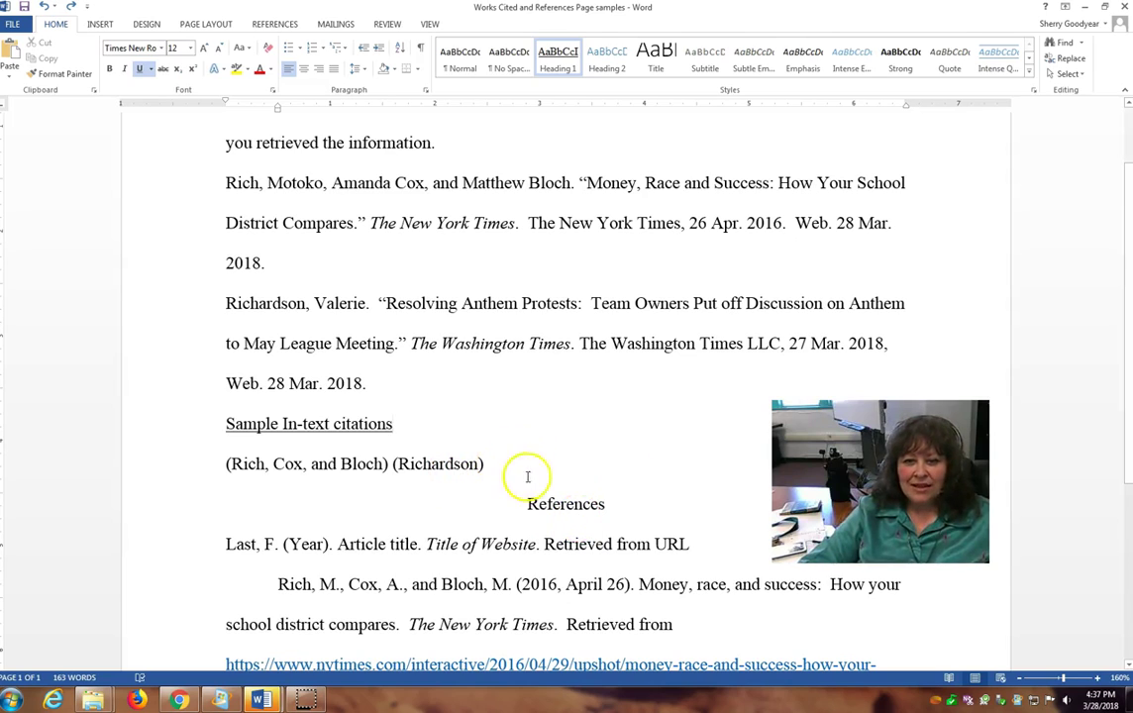
pyautogui.scroll(1, 545, 479)
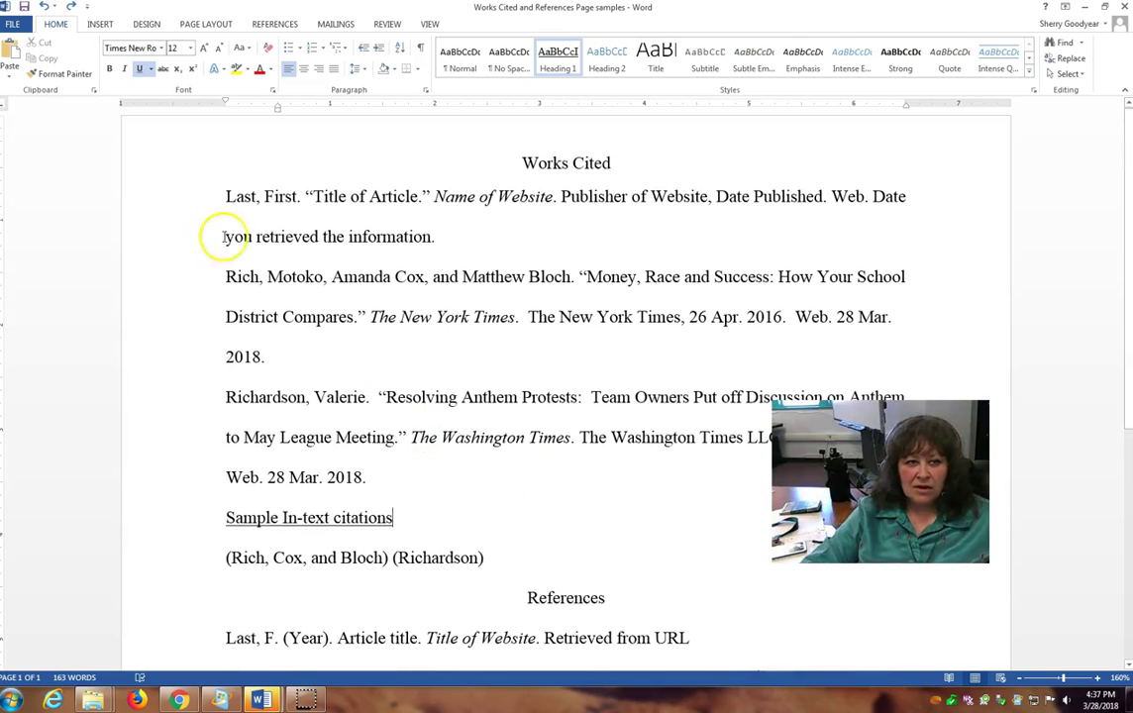
pyautogui.moveTo(224, 195); pyautogui.dragTo(423, 476)
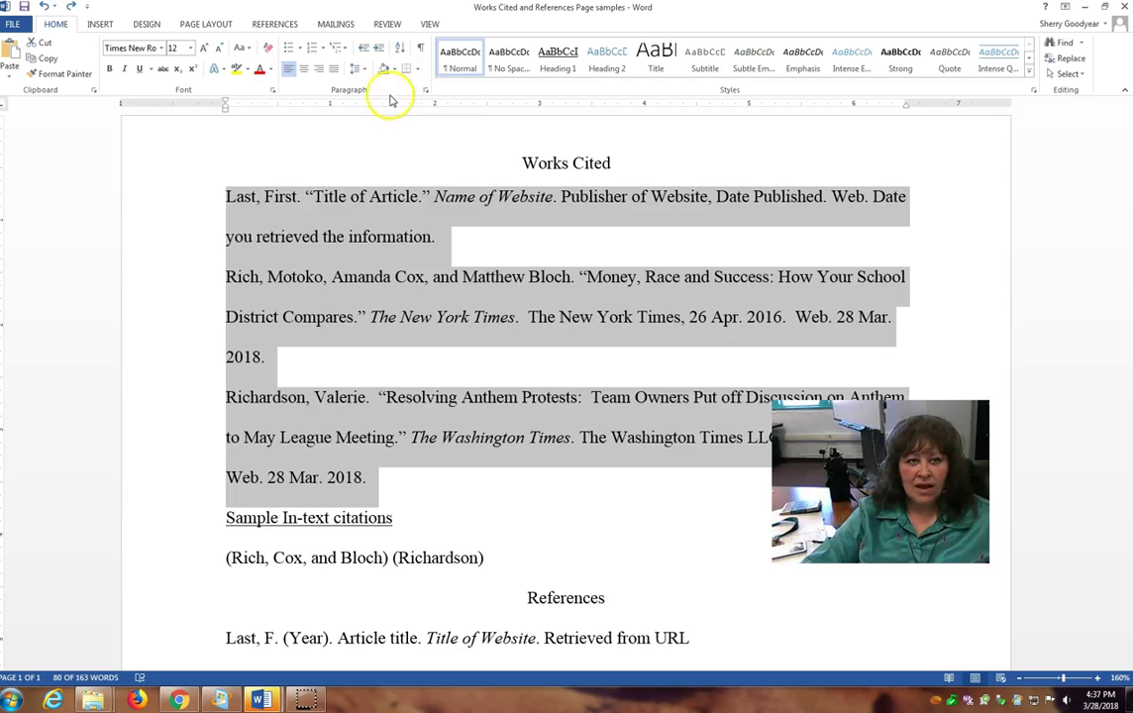
pyautogui.moveTo(224, 109); pyautogui.dragTo(278, 110)
pyautogui.scroll(-1, 644, 496)
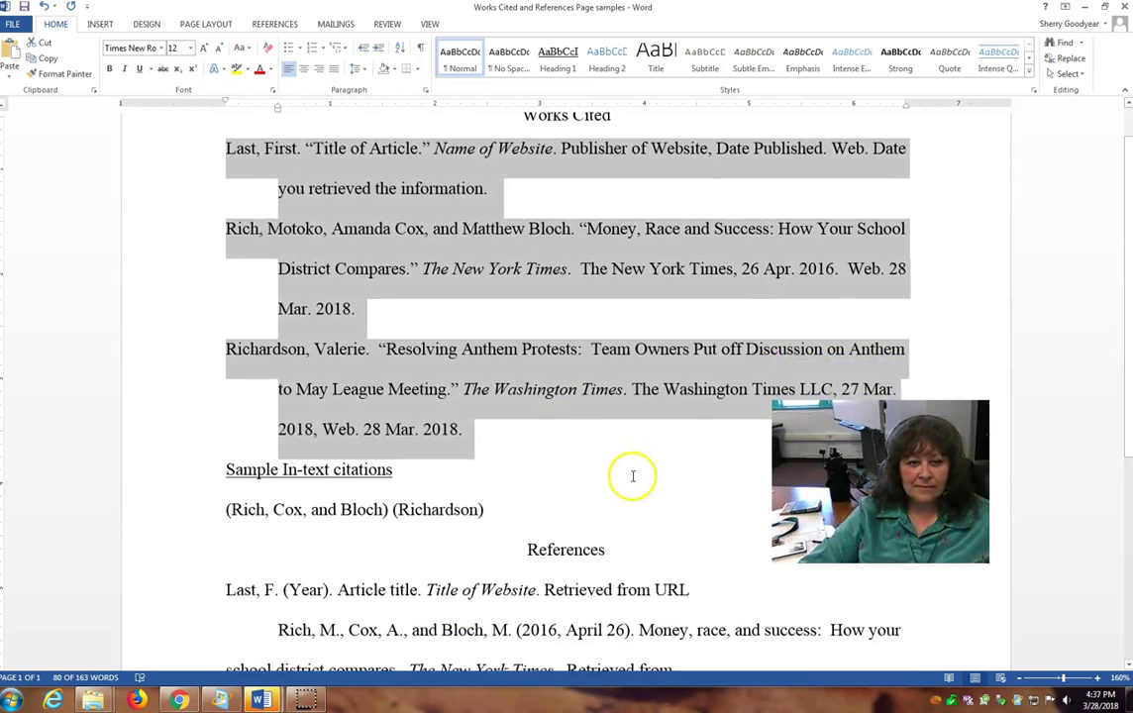
pyautogui.click(632, 477)
# Step: Remove the first-line indents from the "Money, race, and success" and "Resolving anthem protests" entries under References
pyautogui.scroll(-5, 632, 490)
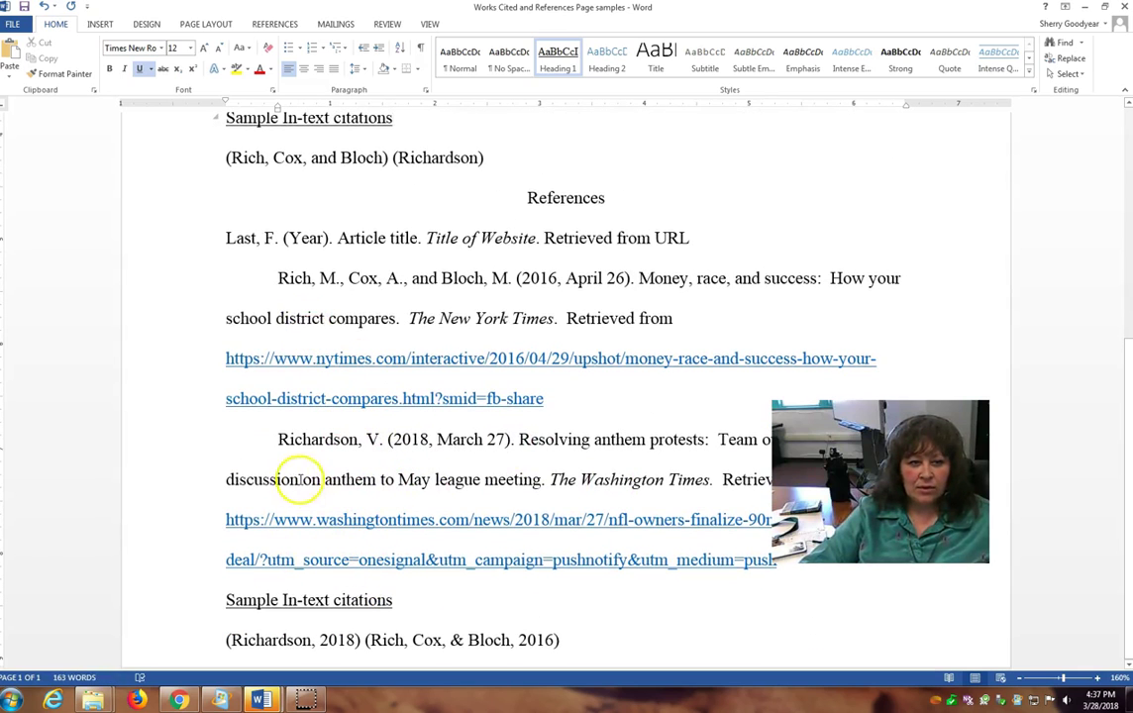
pyautogui.click(273, 279)
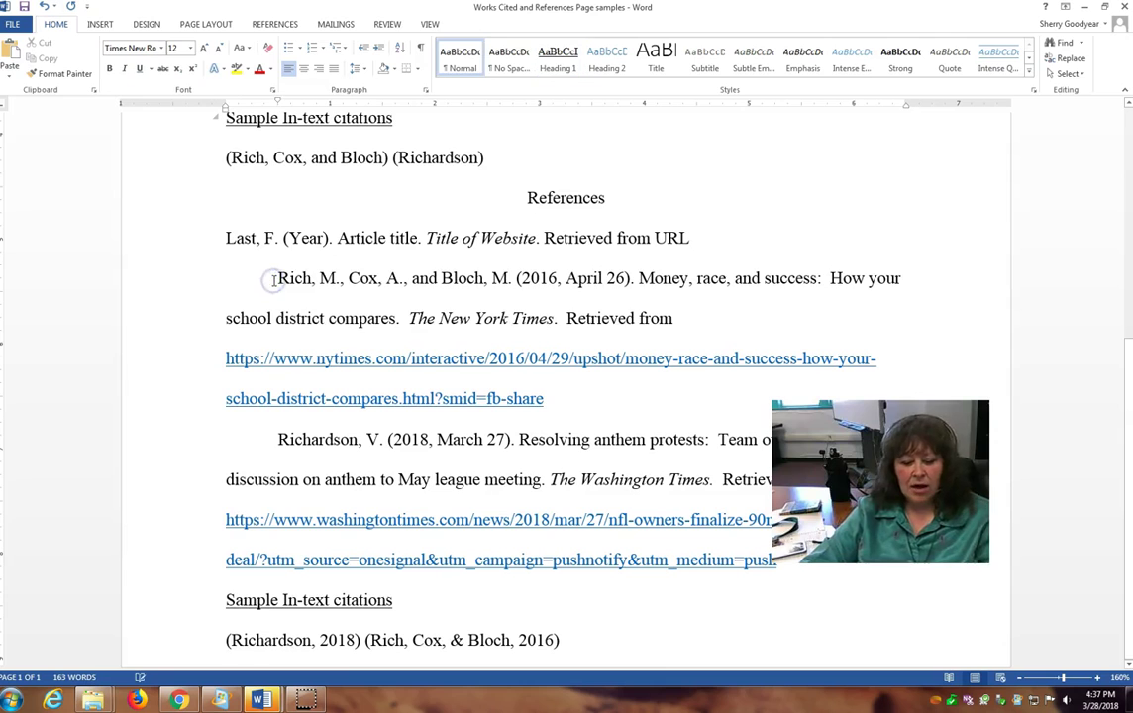
pyautogui.press('BackSpace')
pyautogui.click(277, 440)
pyautogui.press('BackSpace')
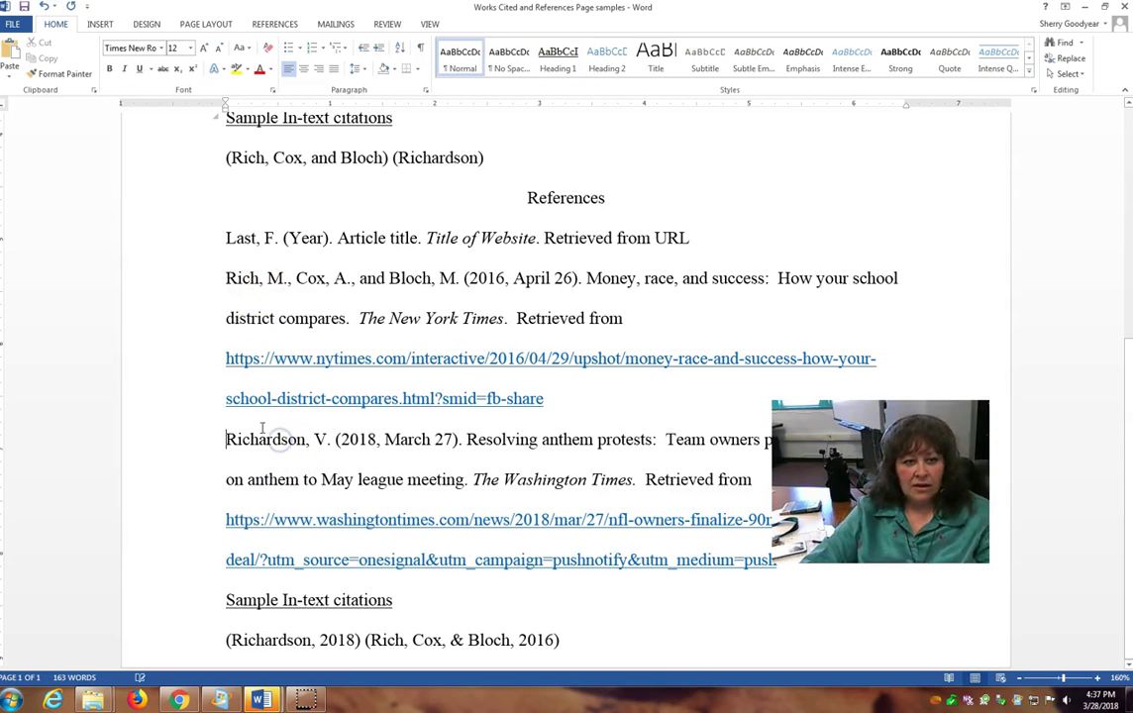
# Step: Apply a 0.5" hanging indent to all three References entries, including the template line, using the ruler
pyautogui.moveTo(222, 238); pyautogui.dragTo(496, 575)
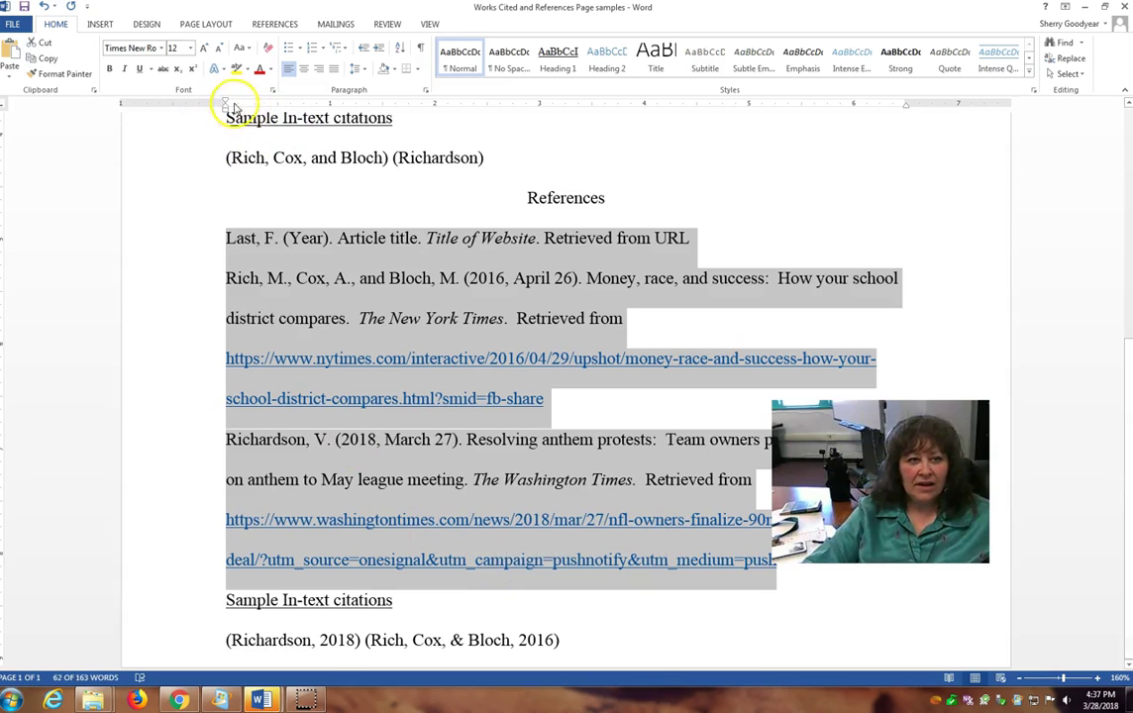
pyautogui.moveTo(225, 106); pyautogui.dragTo(279, 107)
pyautogui.click(790, 172)
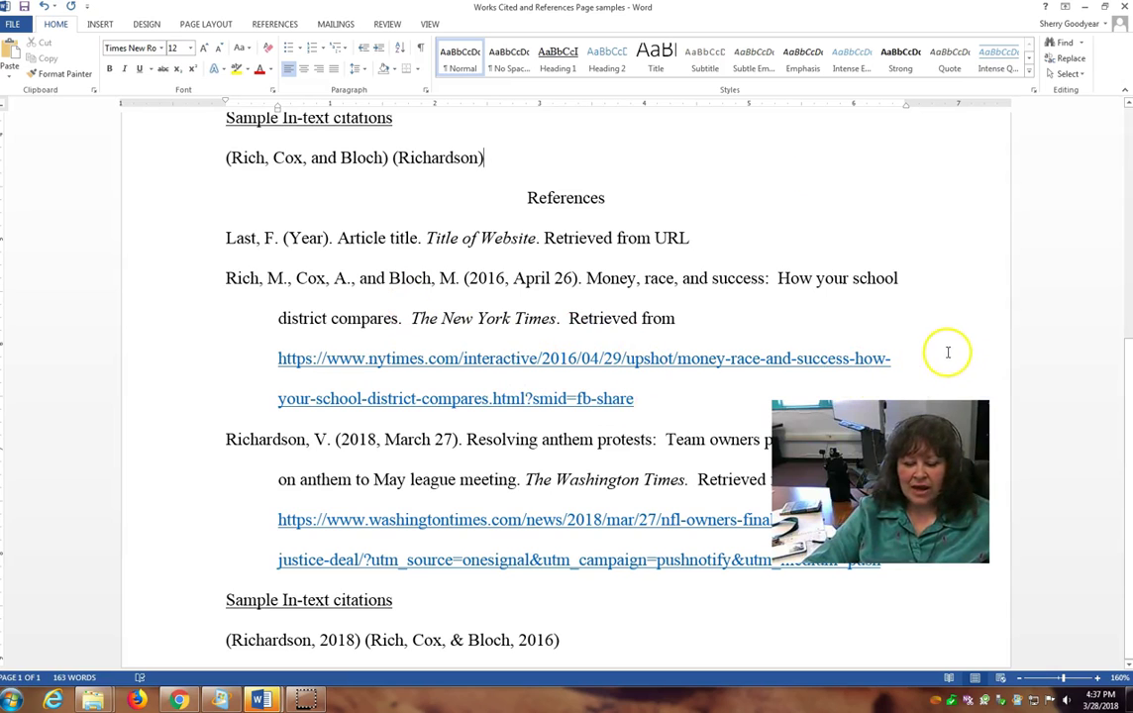
# Step: Switch to Chrome and check the footer of the New York Times article "Money, Race and Success" for the publisher's name
pyautogui.scroll(3, 958, 355)
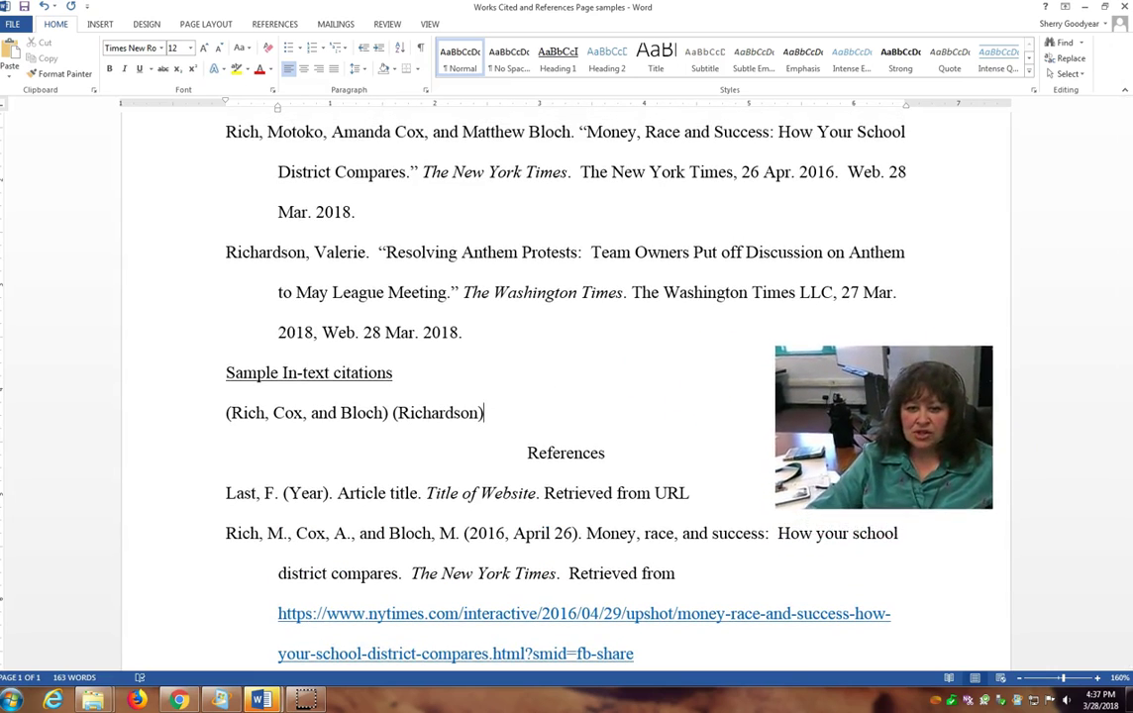
pyautogui.scroll(2, 554, 412)
pyautogui.scroll(-1, 554, 416)
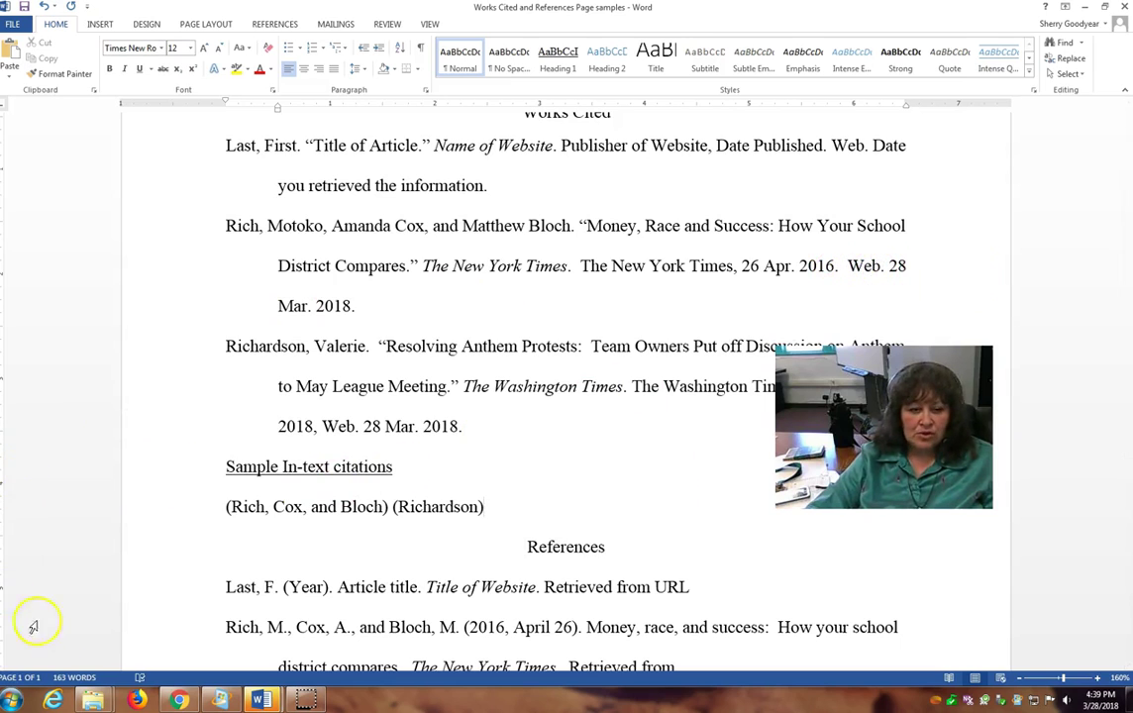
pyautogui.click(175, 699)
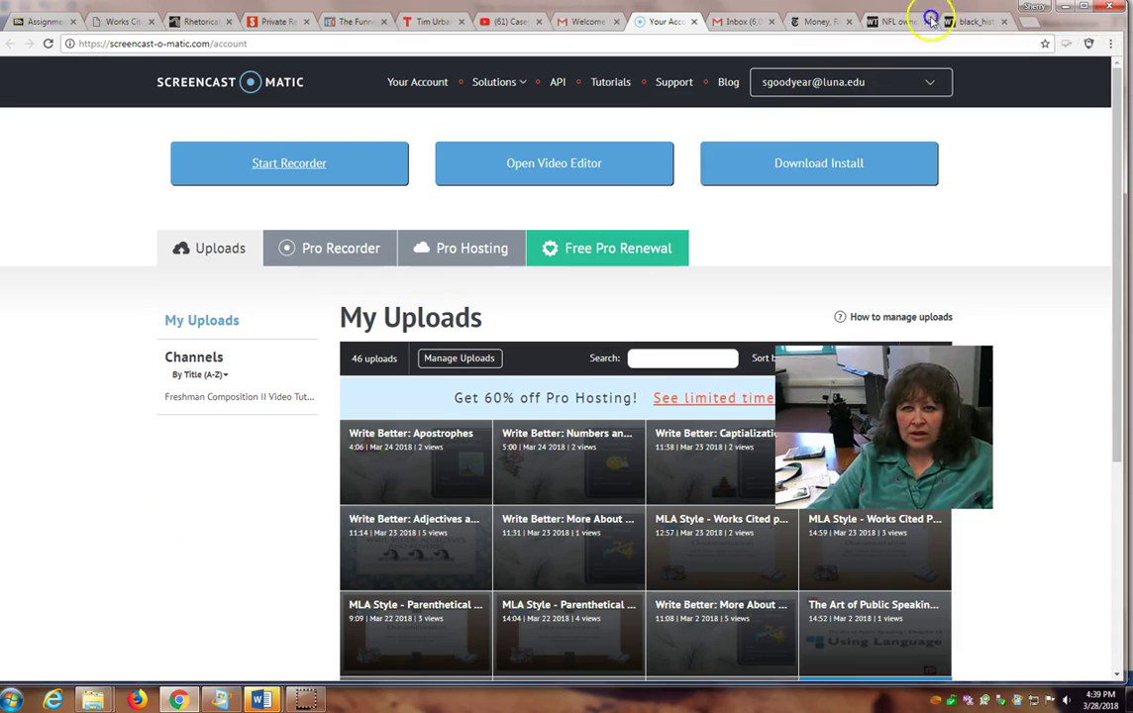
pyautogui.click(808, 21)
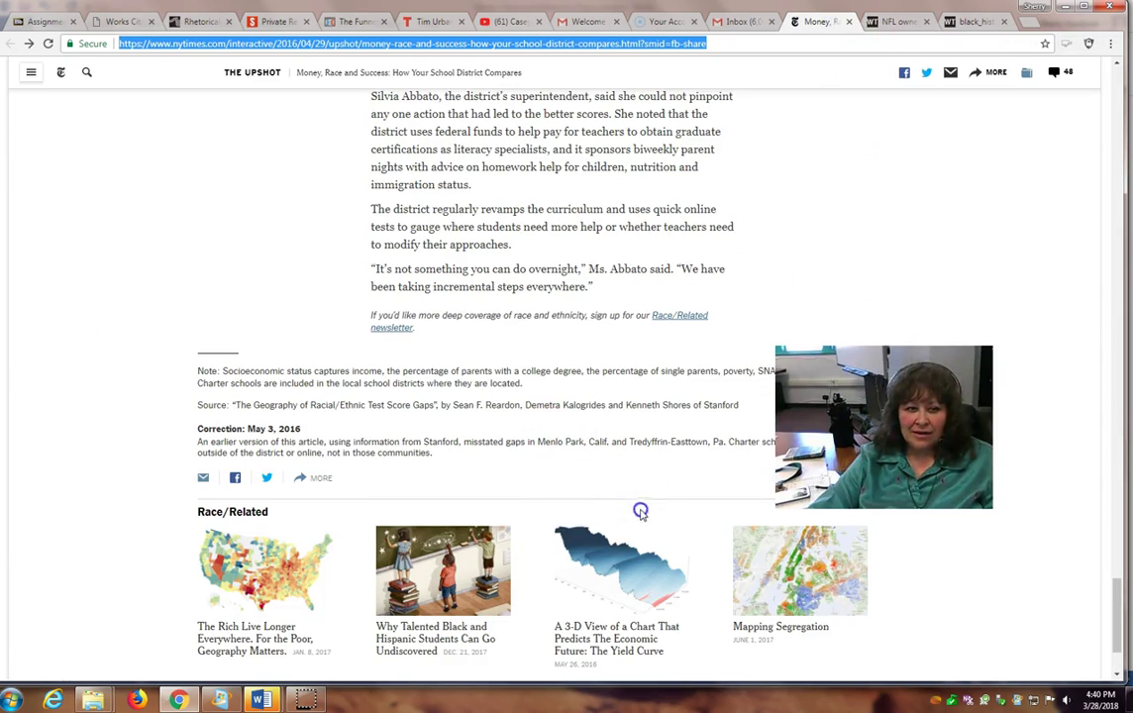
pyautogui.scroll(-3, 607, 498)
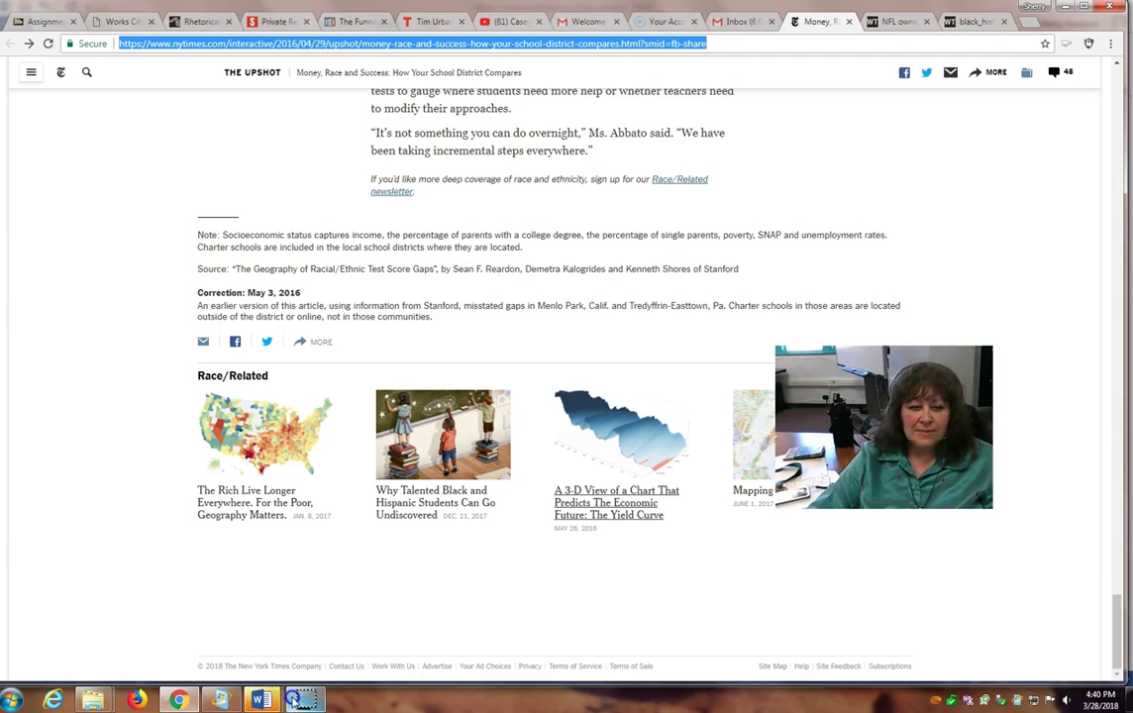
# Step: Switch back to the Word document and add "Company" after the publisher "The New York Times" in the second Works Cited entry
pyautogui.moveTo(261, 698)
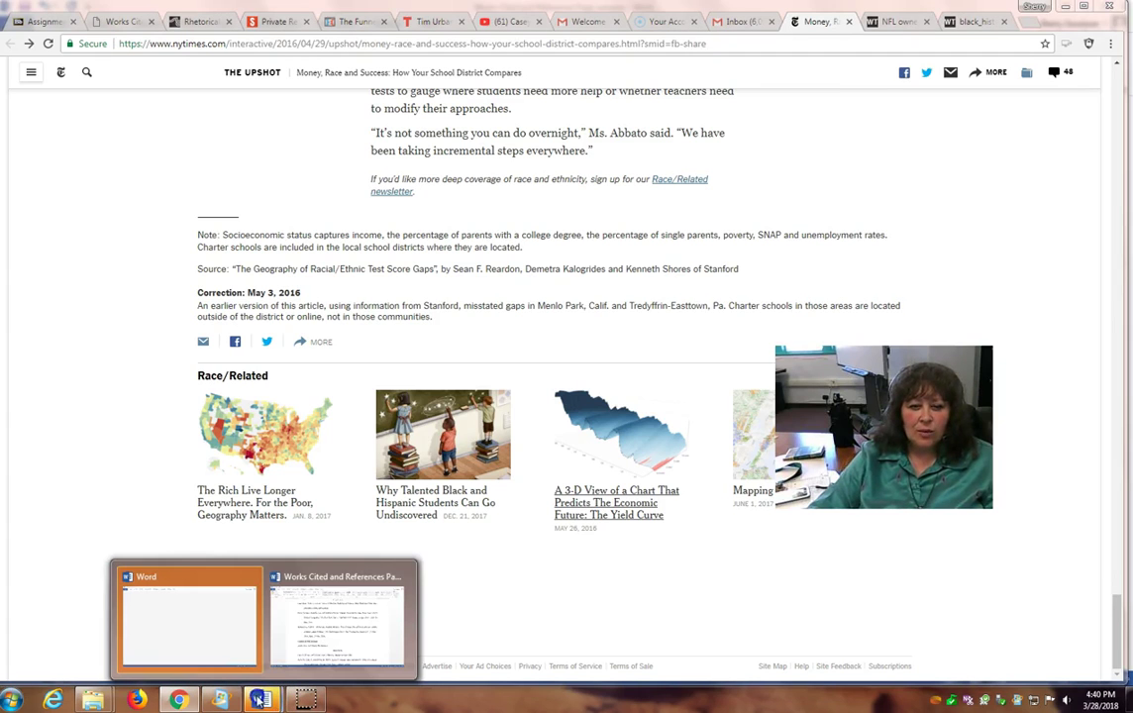
pyautogui.click(298, 652)
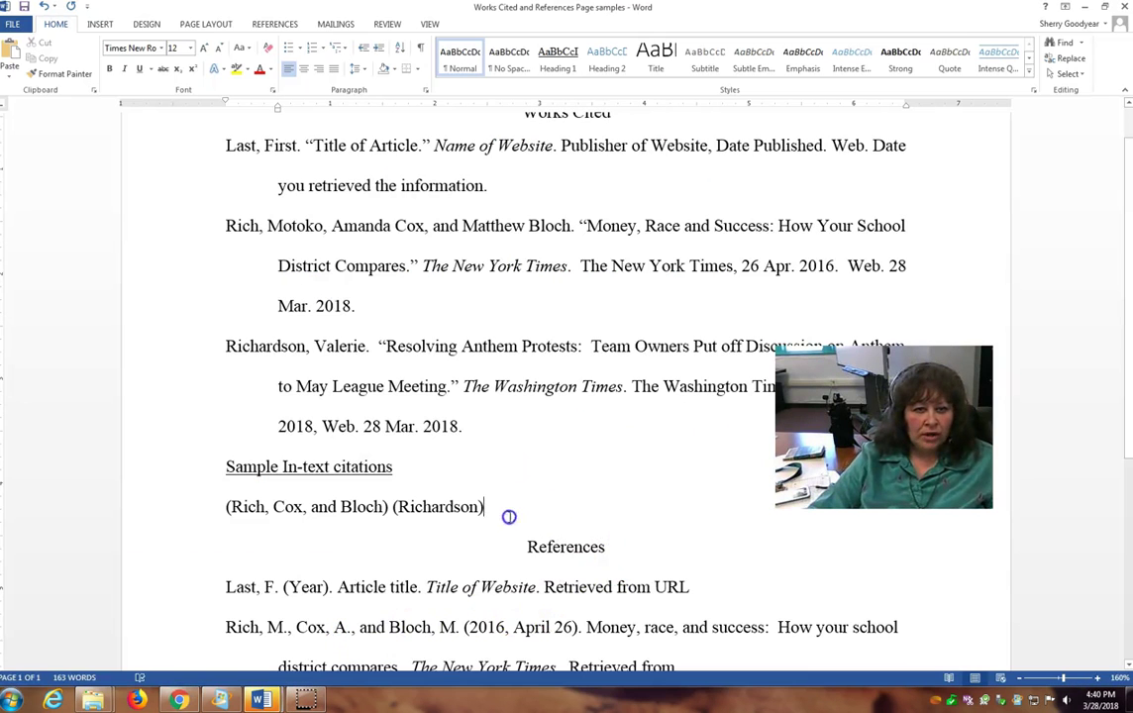
pyautogui.click(733, 265)
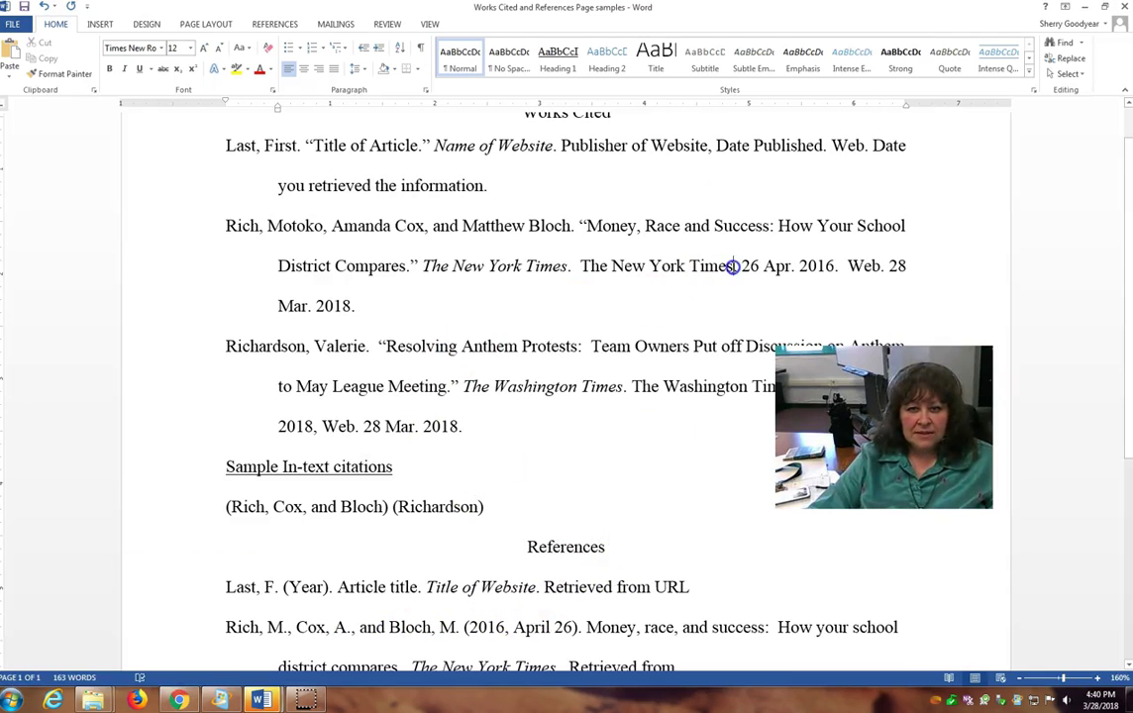
pyautogui.write(',')
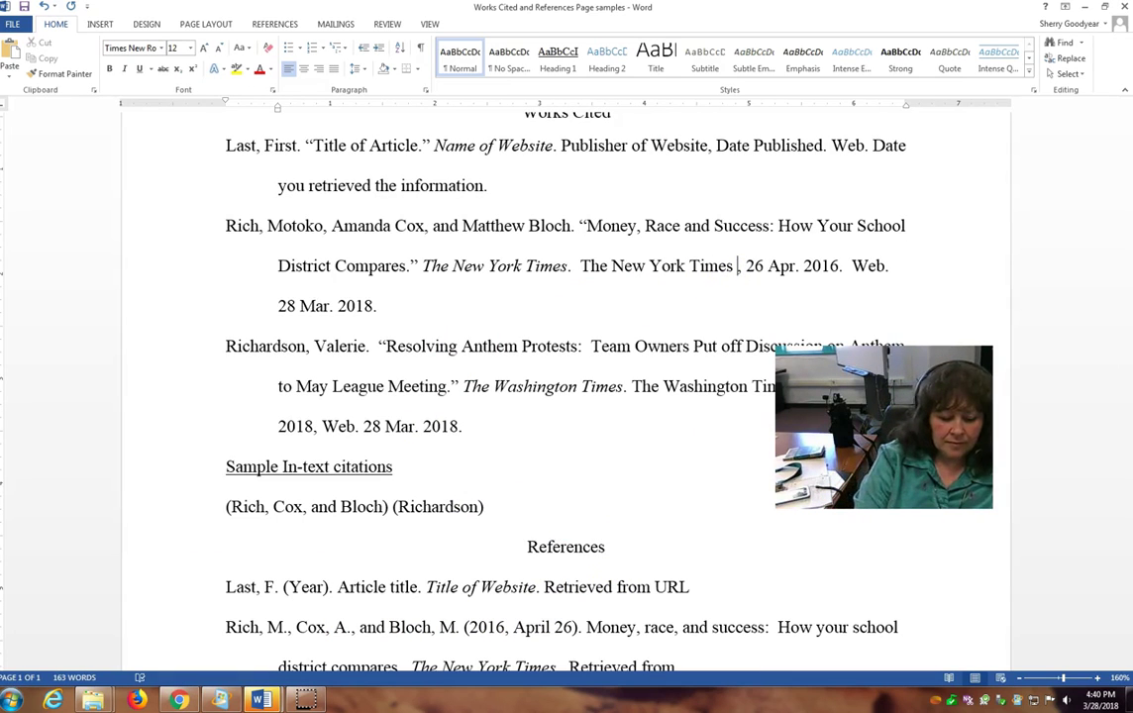
pyautogui.write('Companyh')
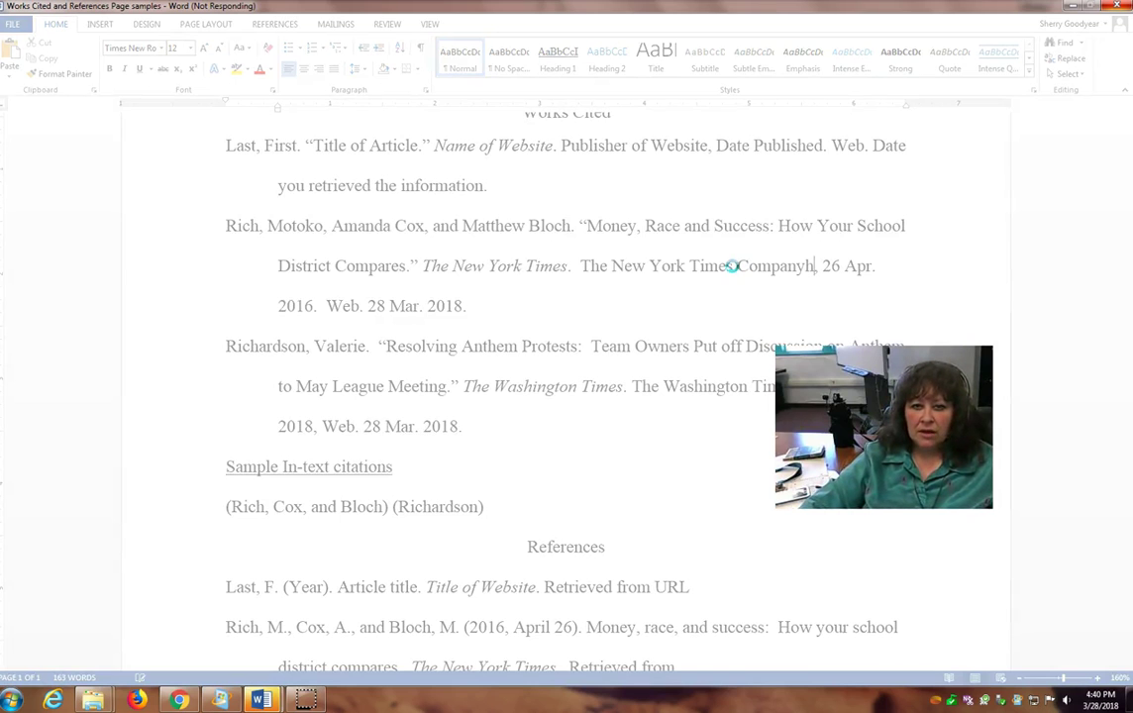
pyautogui.press('BackSpace')
pyautogui.press('BackSpace')
pyautogui.press('BackSpace')
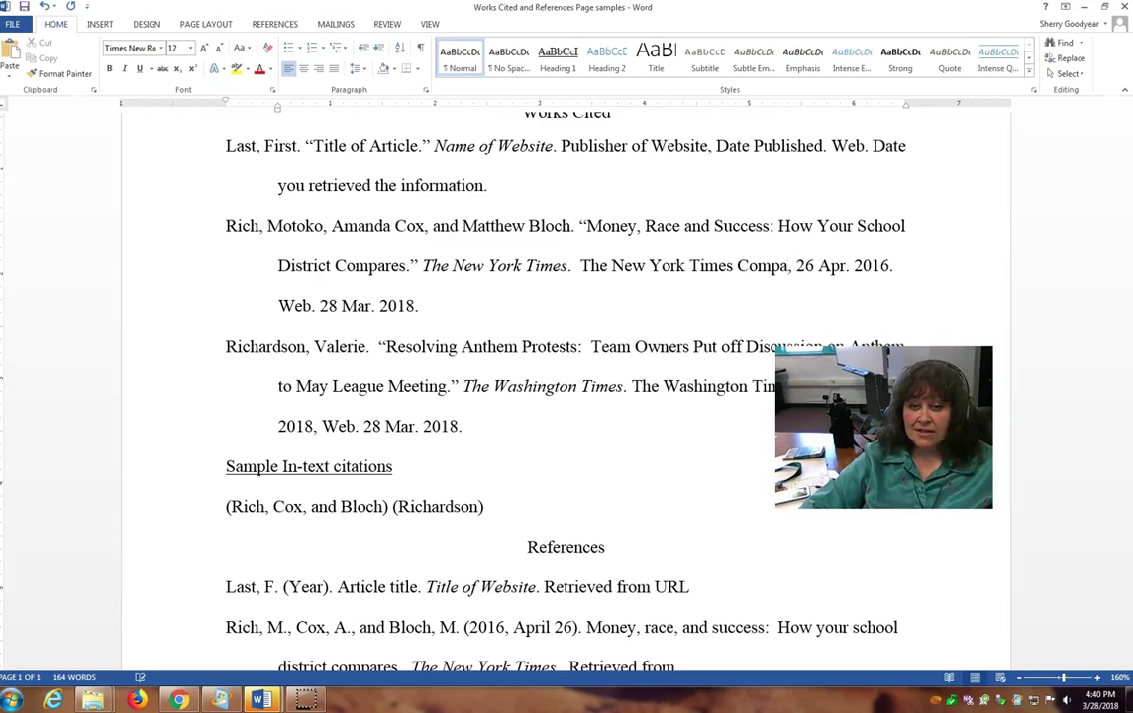
pyautogui.write('ny')
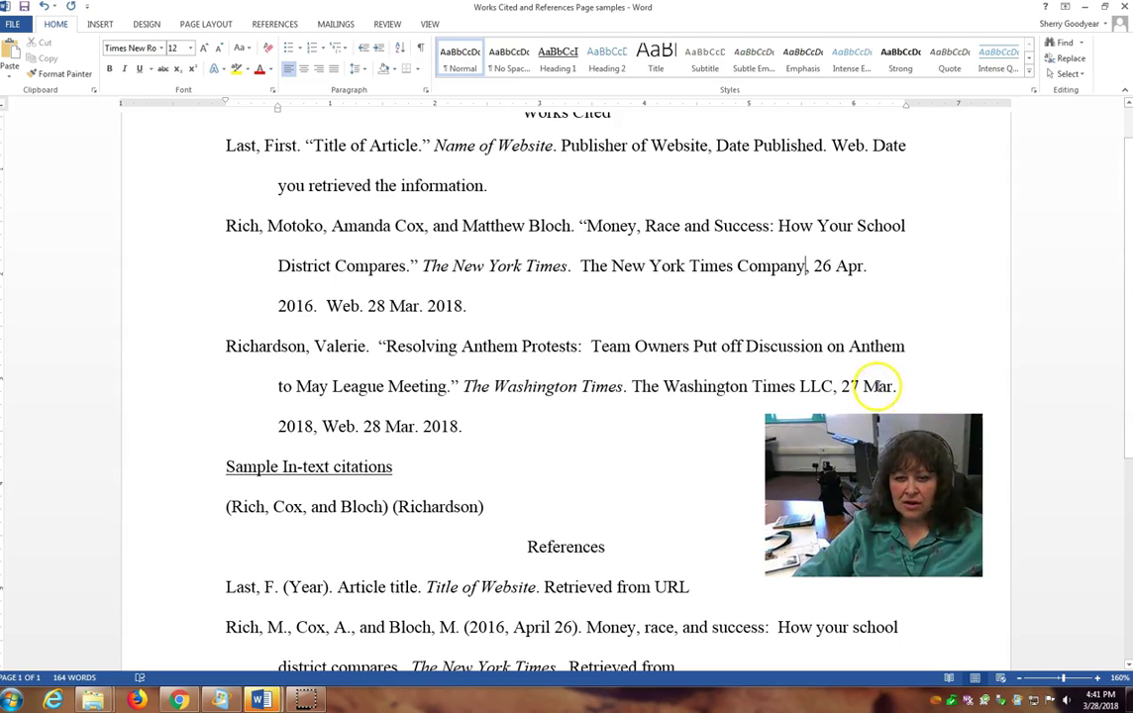
# Step: Replace the comma after the publication year 2018 with a period in the Washington Times entry under Works Cited
pyautogui.click(318, 428)
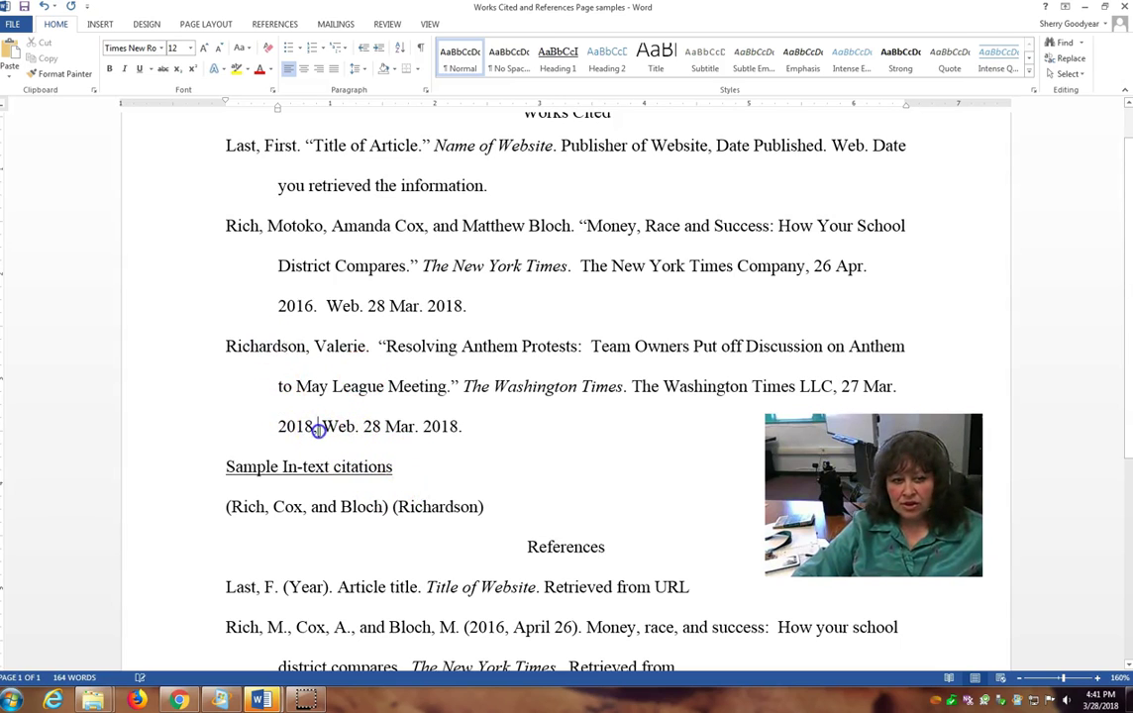
pyautogui.press('BackSpace')
pyautogui.write('.')
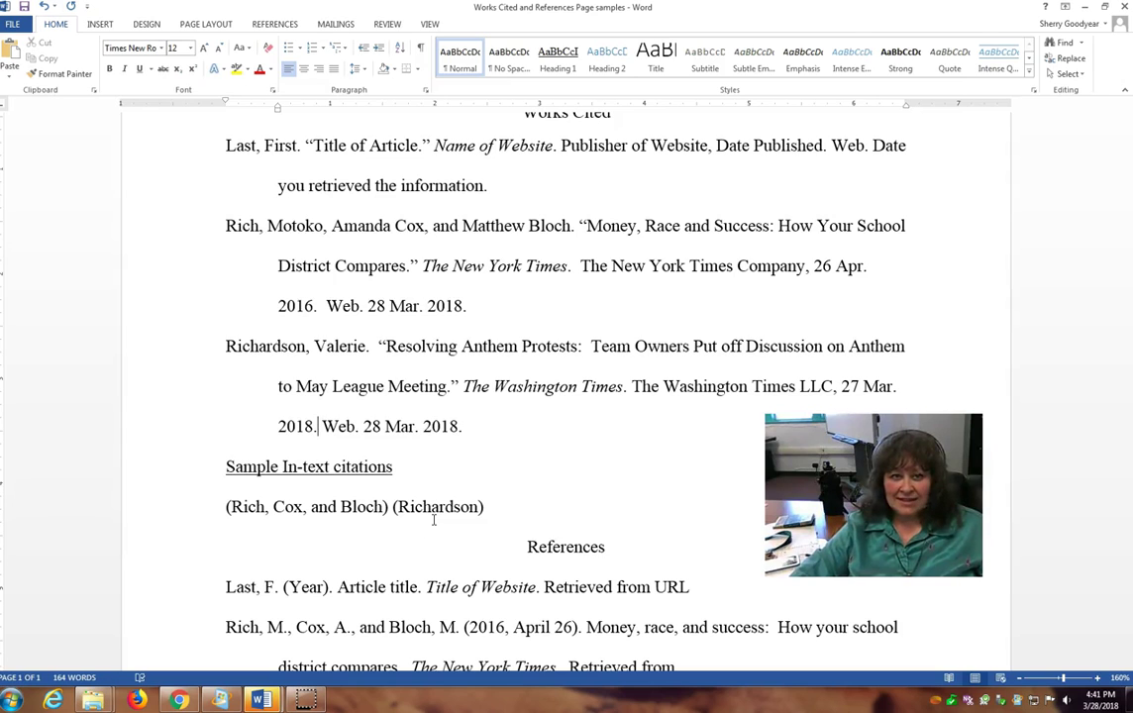
# Step: Insert a page break after the last line of sample in-text citations at the end of the document
pyautogui.scroll(1, 440, 506)
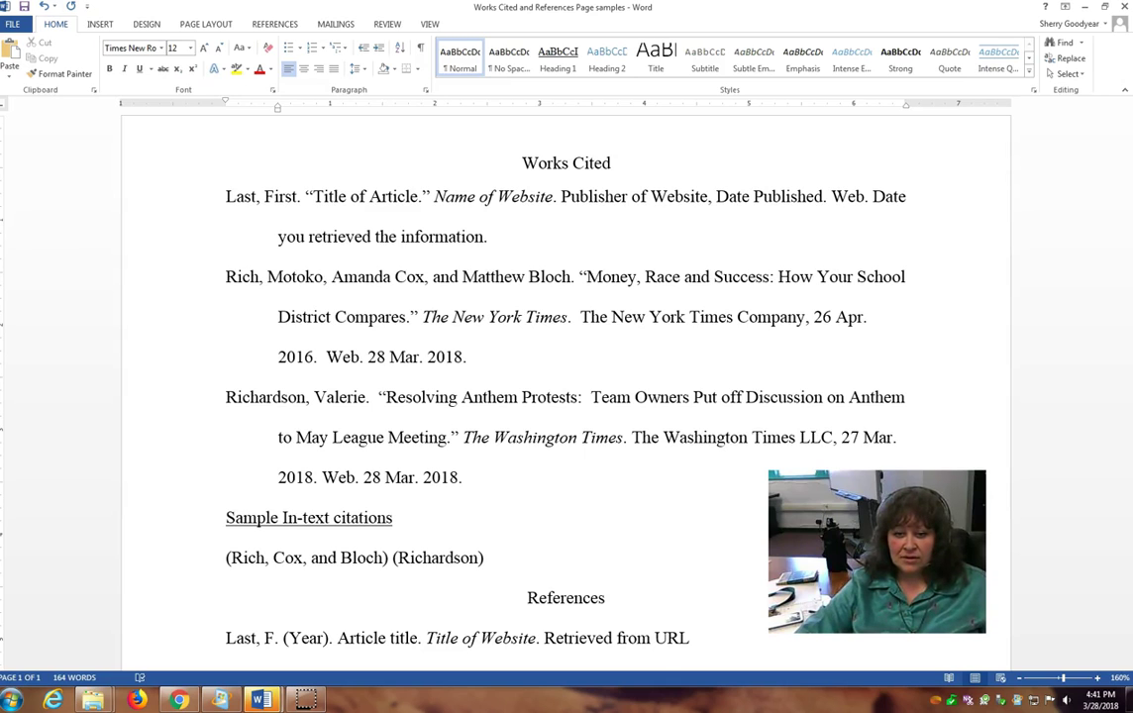
pyautogui.scroll(-5, 502, 512)
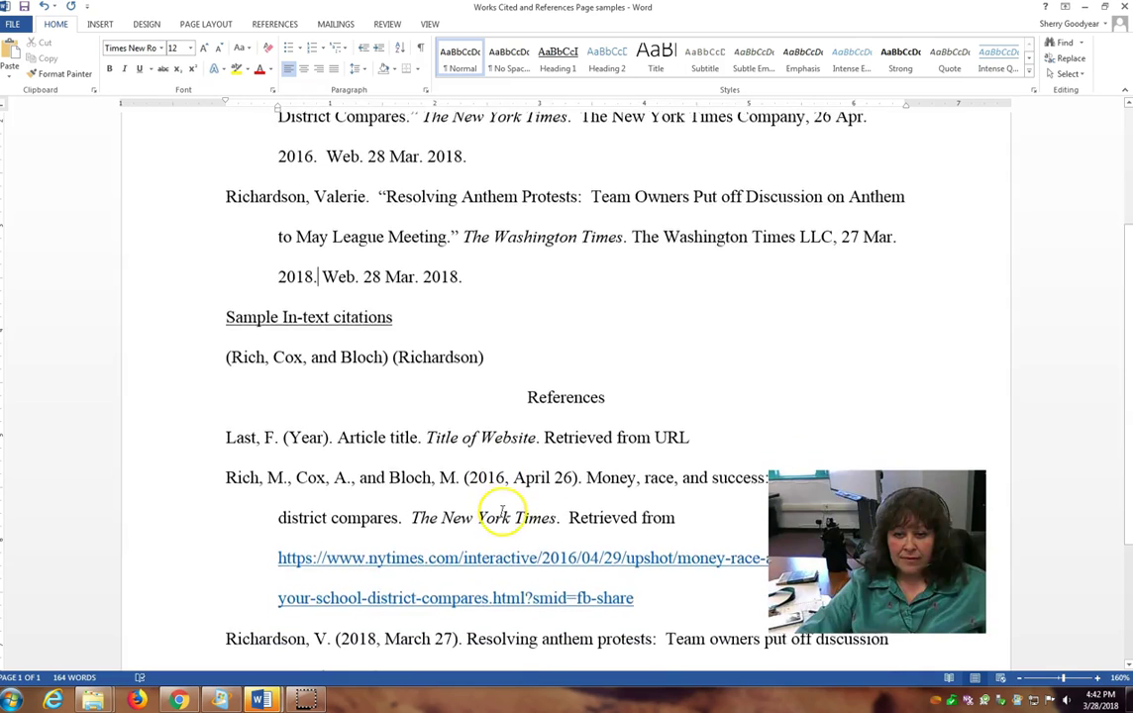
pyautogui.scroll(-5, 502, 512)
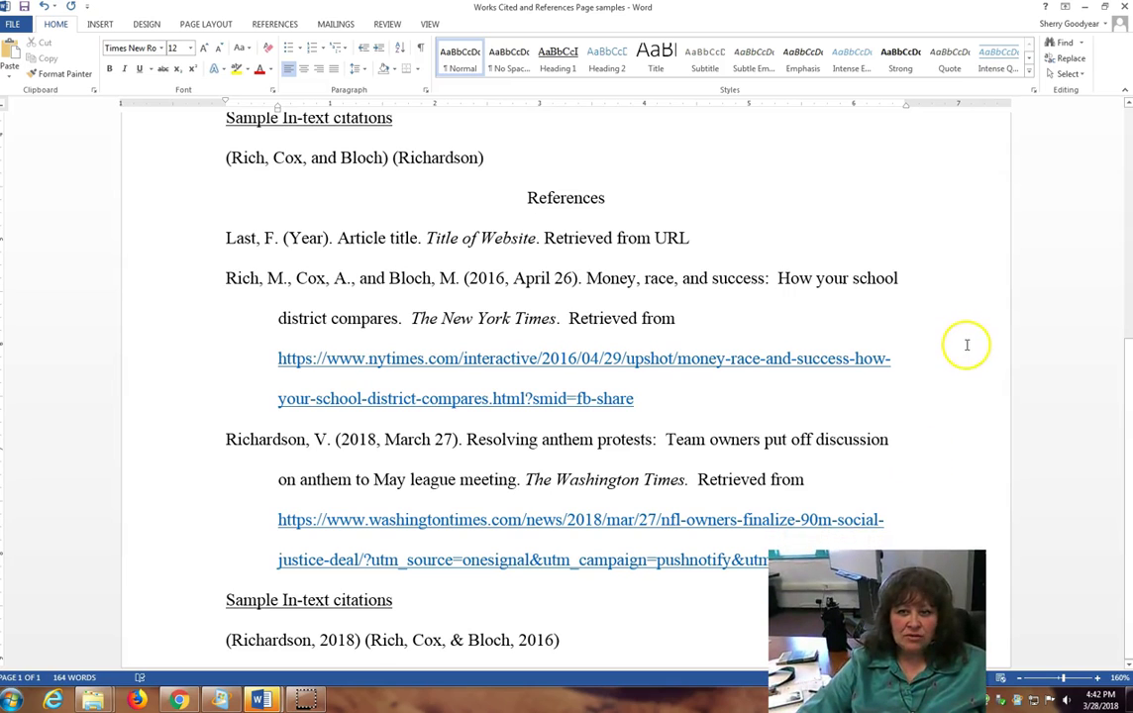
pyautogui.click(607, 645)
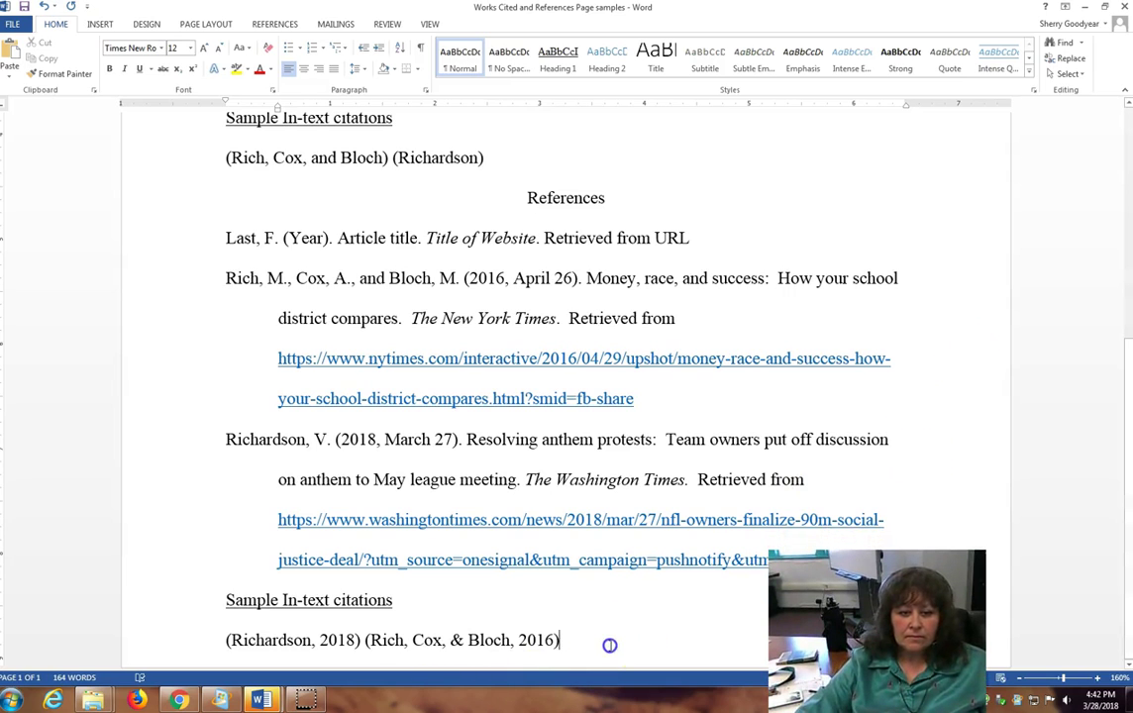
pyautogui.hotkey('ctrl', 'Return')
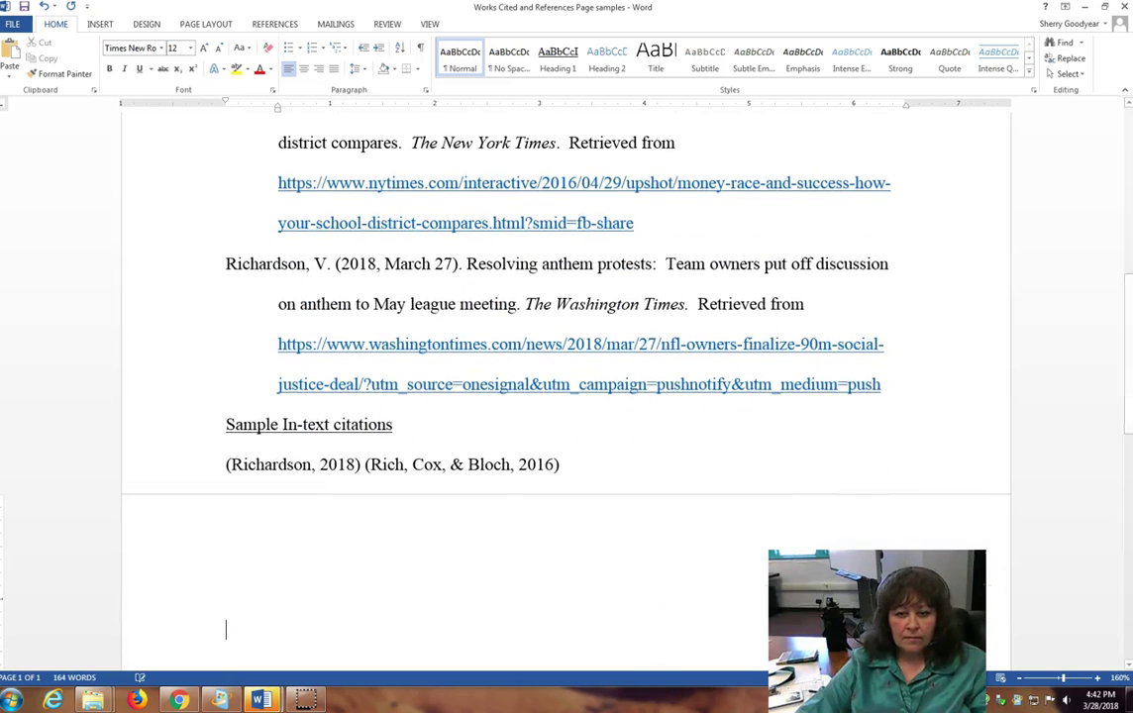
# Step: Examine the ampersand in the last References in-text citation and compare the Works Cited and References sections
pyautogui.scroll(3, 634, 510)
pyautogui.scroll(-1, 635, 510)
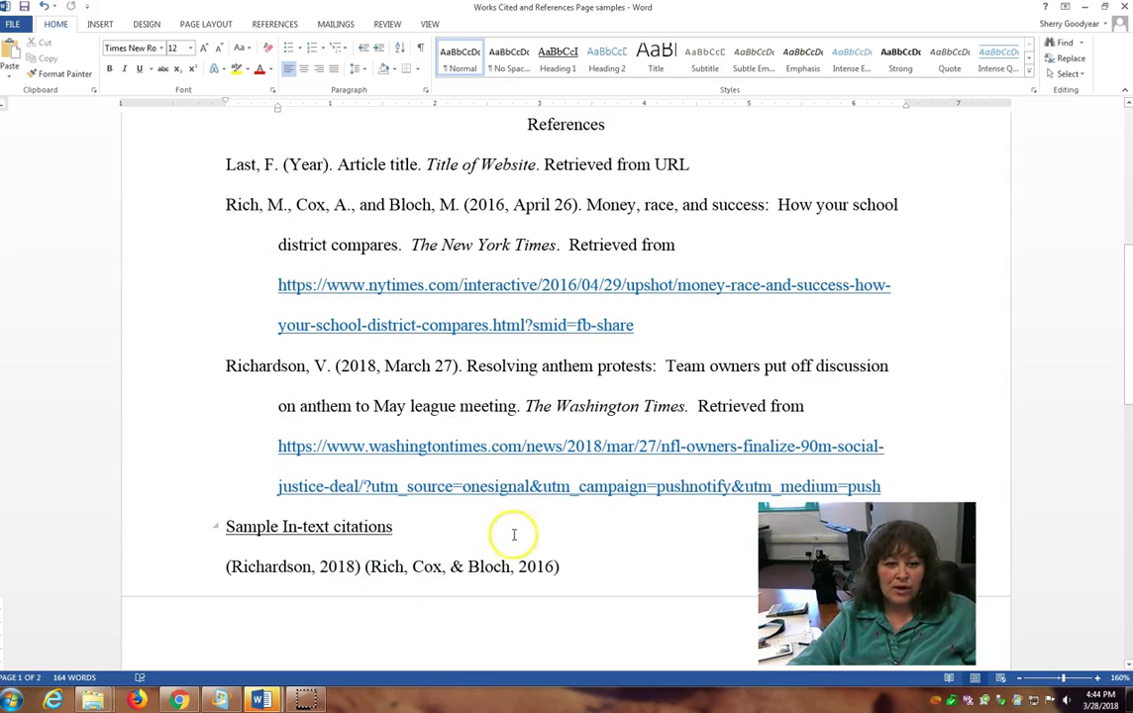
pyautogui.doubleClick(456, 567)
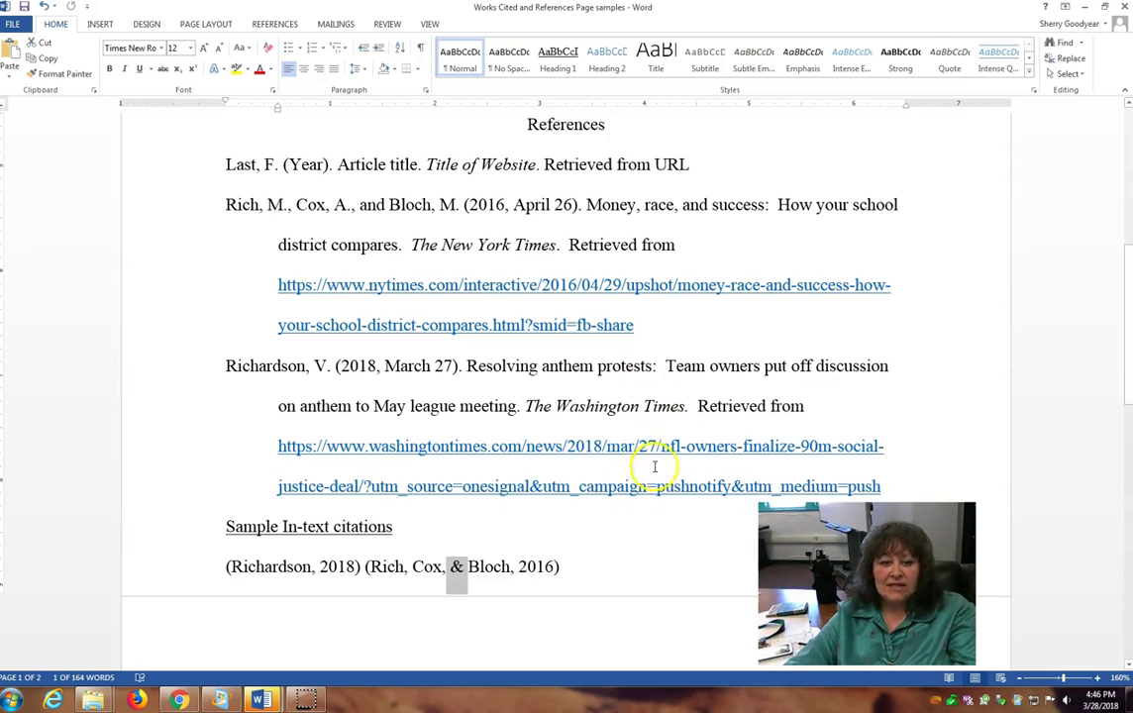
pyautogui.scroll(10, 614, 495)
pyautogui.scroll(-3, 619, 487)
pyautogui.scroll(-2, 619, 487)
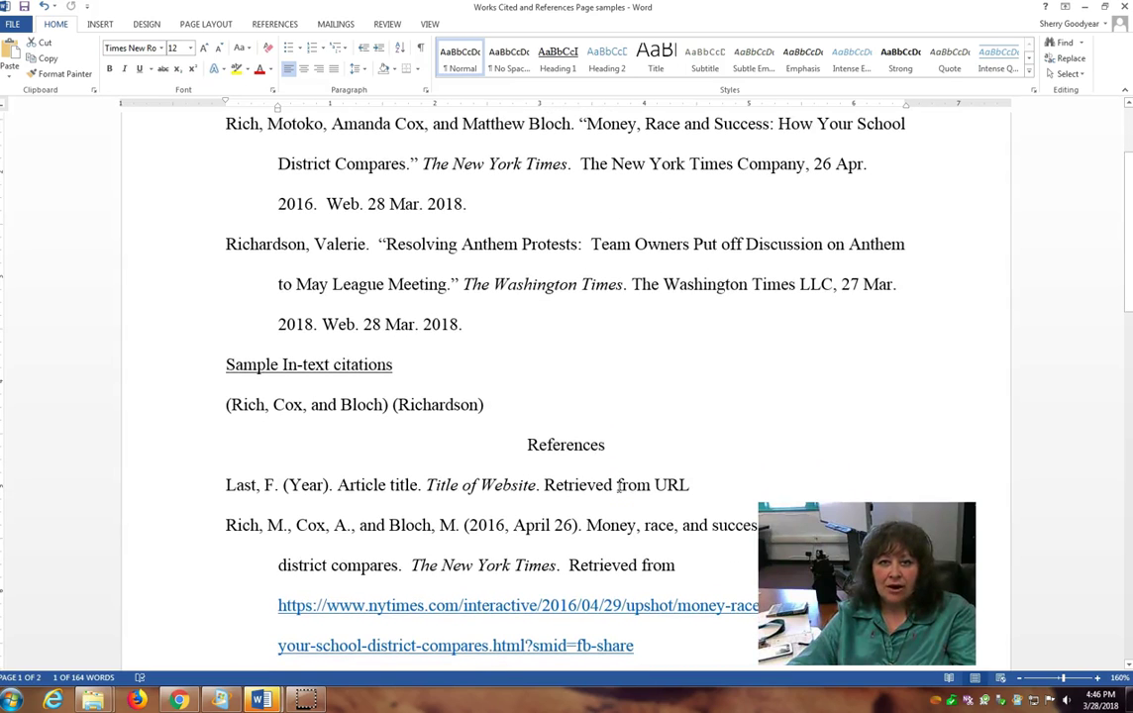
pyautogui.click(626, 484)
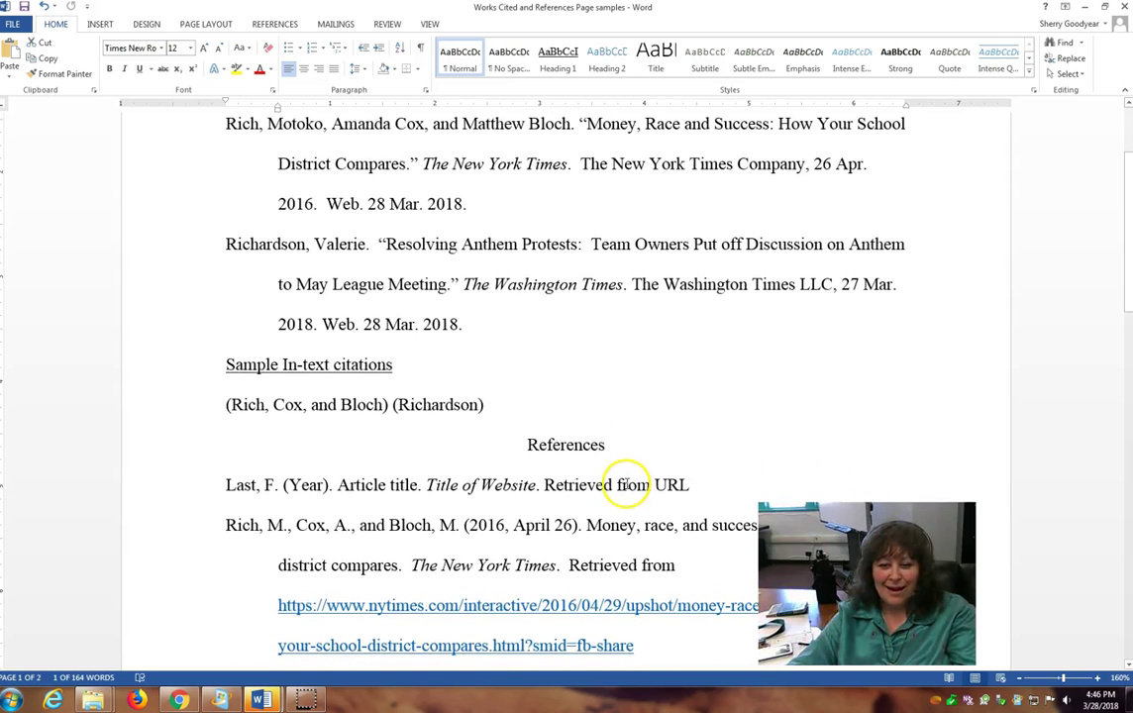